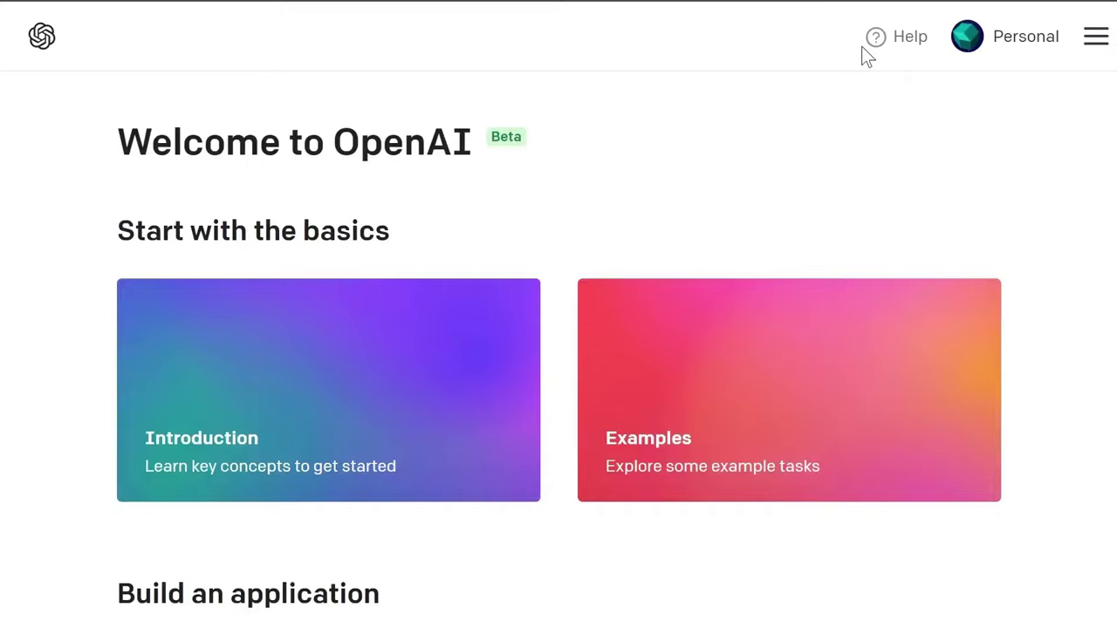
Open the Completion guide under Build an application and scroll through it.
{"action": "scroll", "coordinate": [881, 78], "scroll_direction": "down", "scroll_amount": 1}
{"action": "scroll", "coordinate": [881, 79], "scroll_direction": "up", "scroll_amount": 1}
{"action": "scroll", "coordinate": [866, 77], "scroll_direction": "down", "scroll_amount": 2}
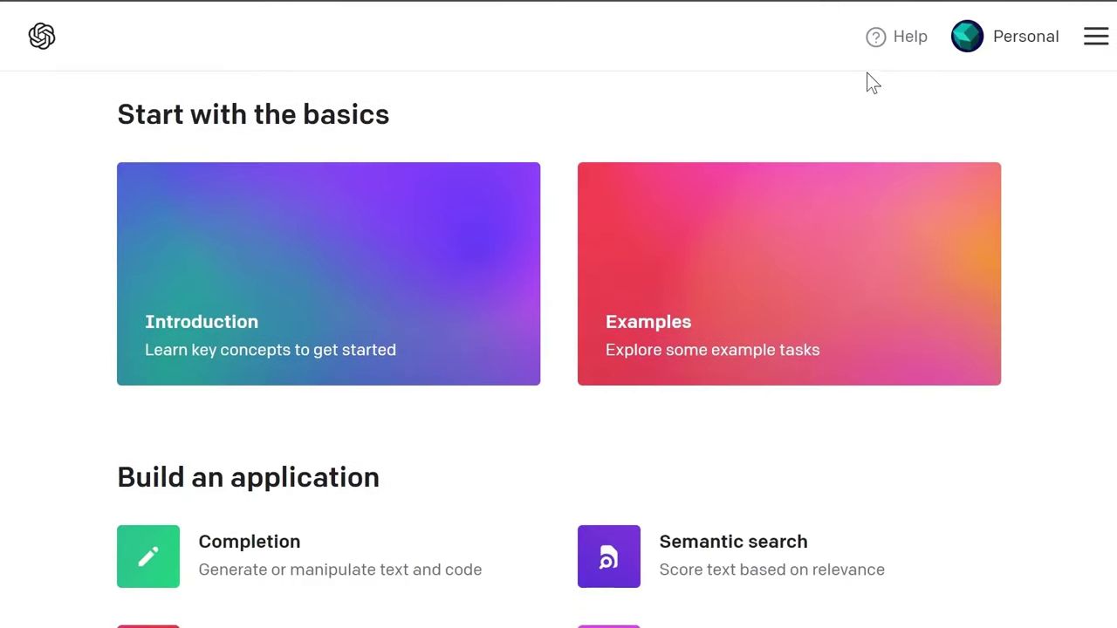
{"action": "left_click", "coordinate": [250, 559]}
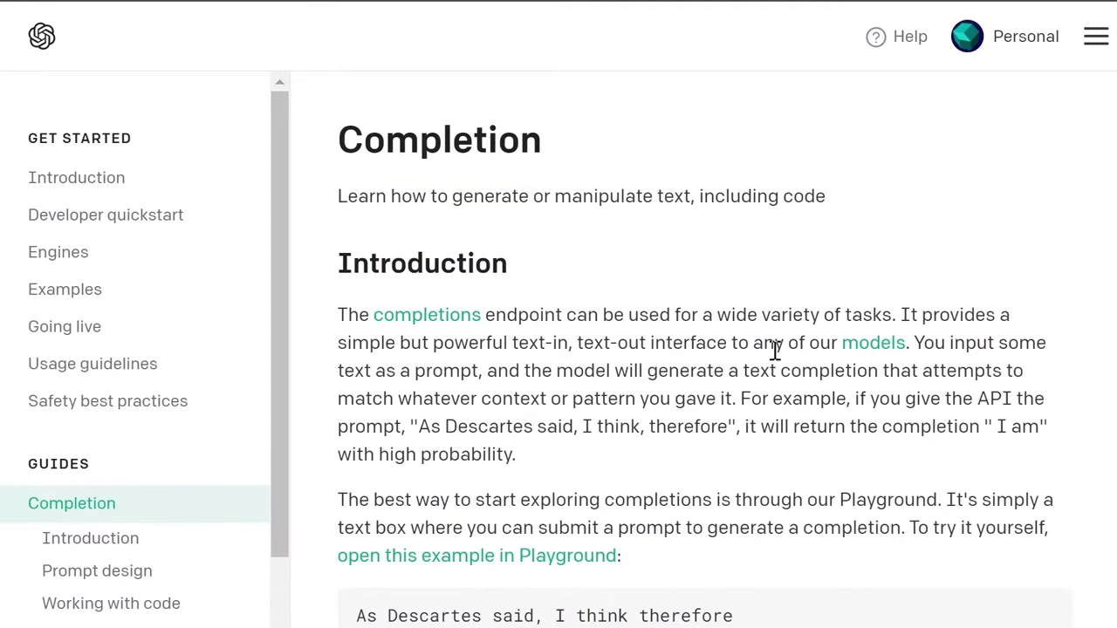
{"action": "scroll", "coordinate": [751, 362], "scroll_direction": "down", "scroll_amount": 4}
{"action": "scroll", "coordinate": [759, 358], "scroll_direction": "down", "scroll_amount": 6}
{"action": "scroll", "coordinate": [768, 349], "scroll_direction": "down", "scroll_amount": 6}
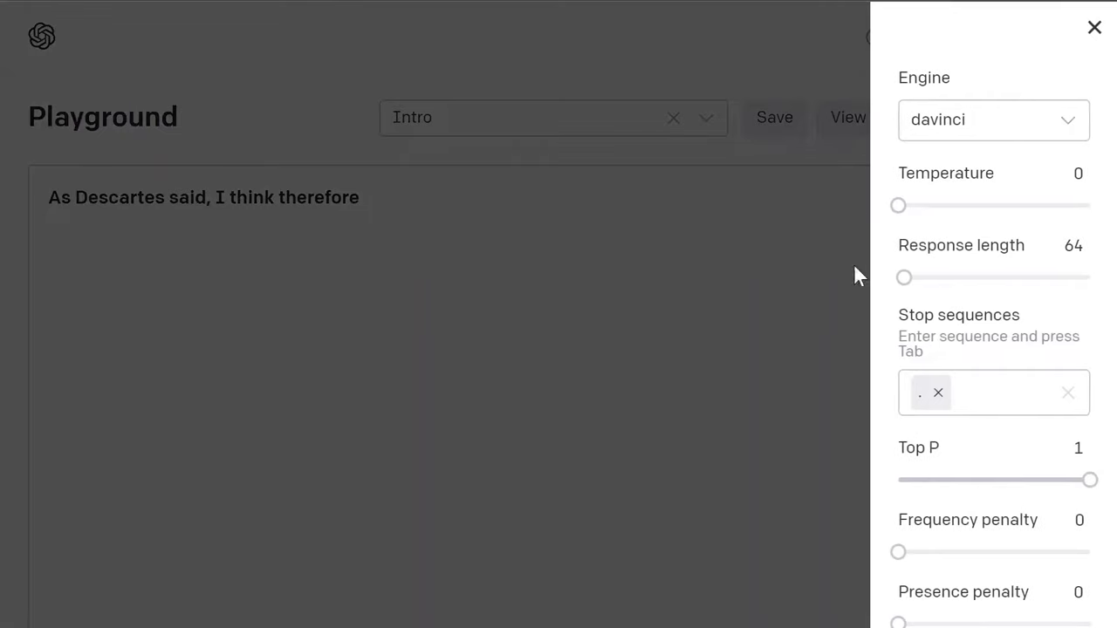
Extend the Descartes prompt with ', but he also said something funny like' and generate a completion.
{"action": "left_click", "coordinate": [881, 360]}
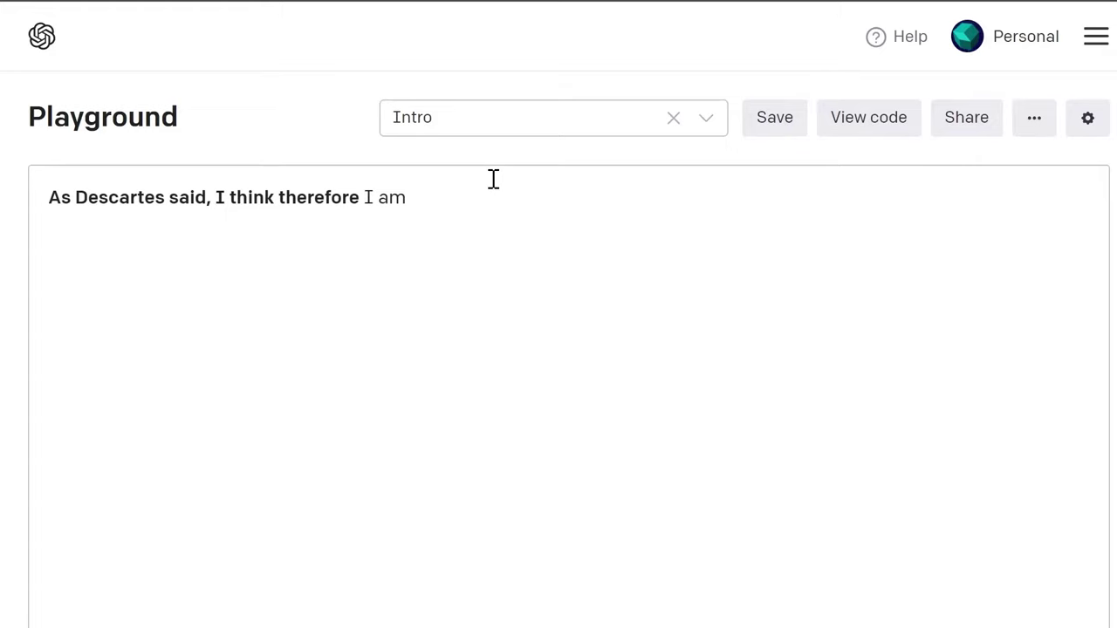
{"action": "type", "text": ", but he also said something funny like"}
{"action": "key", "text": "ctrl+Return"}
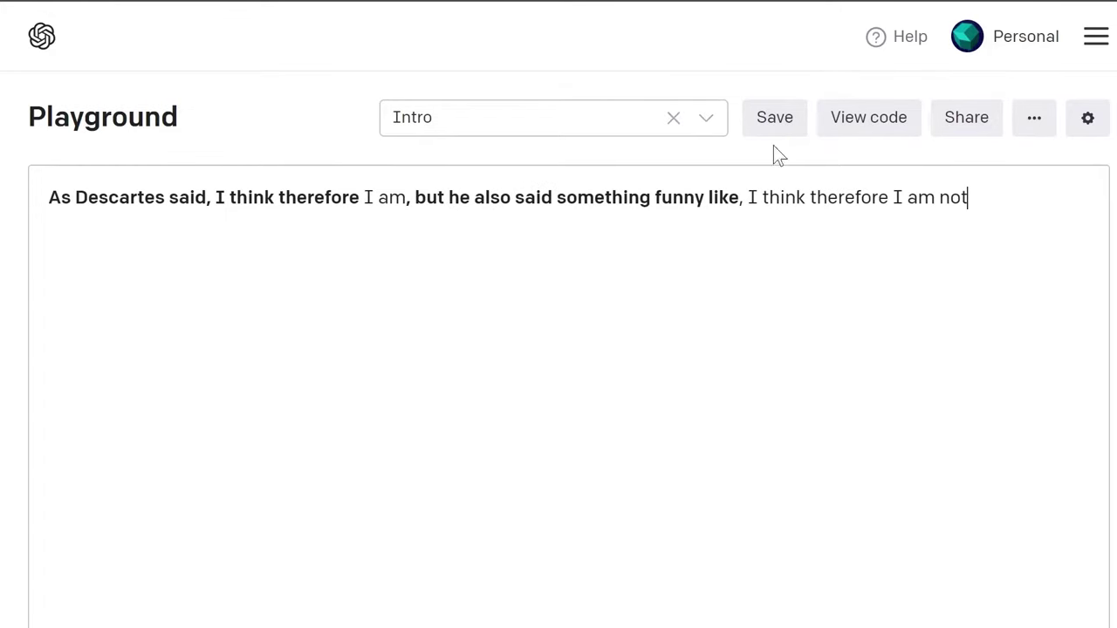
Load the Chat preset, get replies to 'u doing?' and the California line, then clear it.
{"action": "left_click", "coordinate": [707, 124]}
{"action": "left_click", "coordinate": [466, 300]}
{"action": "key", "text": "Return"}
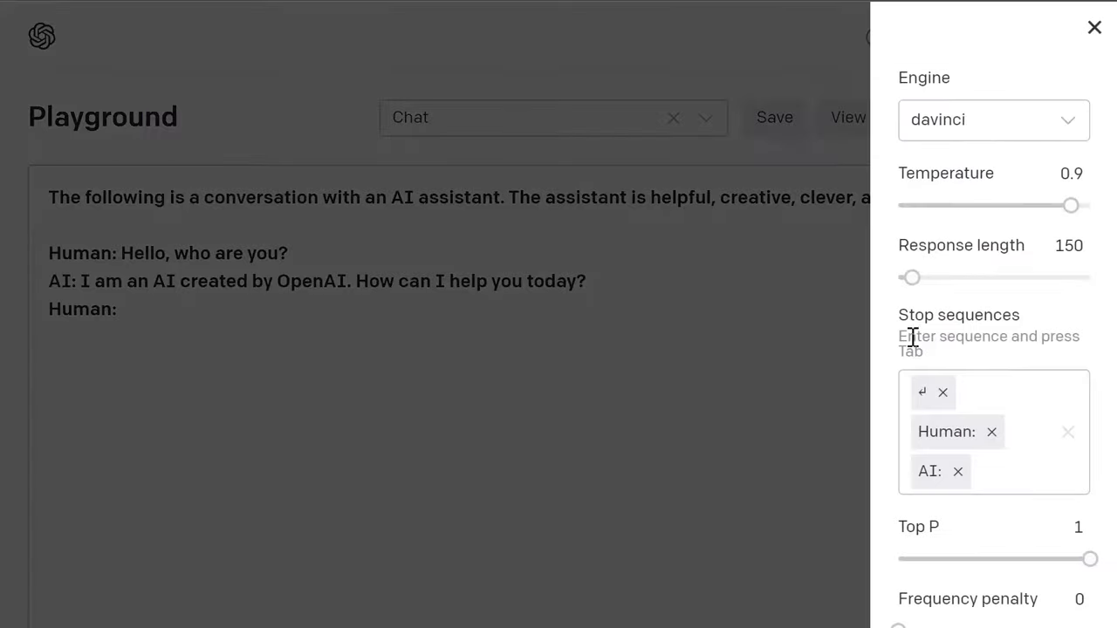
{"action": "left_click", "coordinate": [491, 297]}
{"action": "type", "text": "u doing?"}
{"action": "key", "text": "ctrl+Return"}
{"action": "type", "text": "My name is ___ and I live in"}
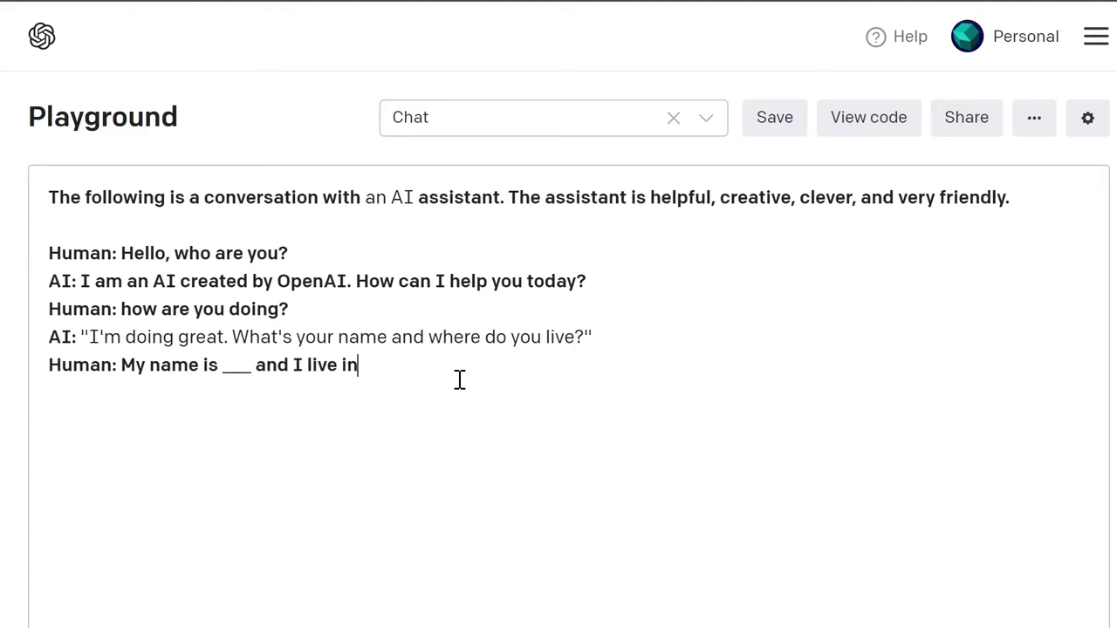
{"action": "type", "text": " California"}
{"action": "key", "text": "ctrl+Return"}
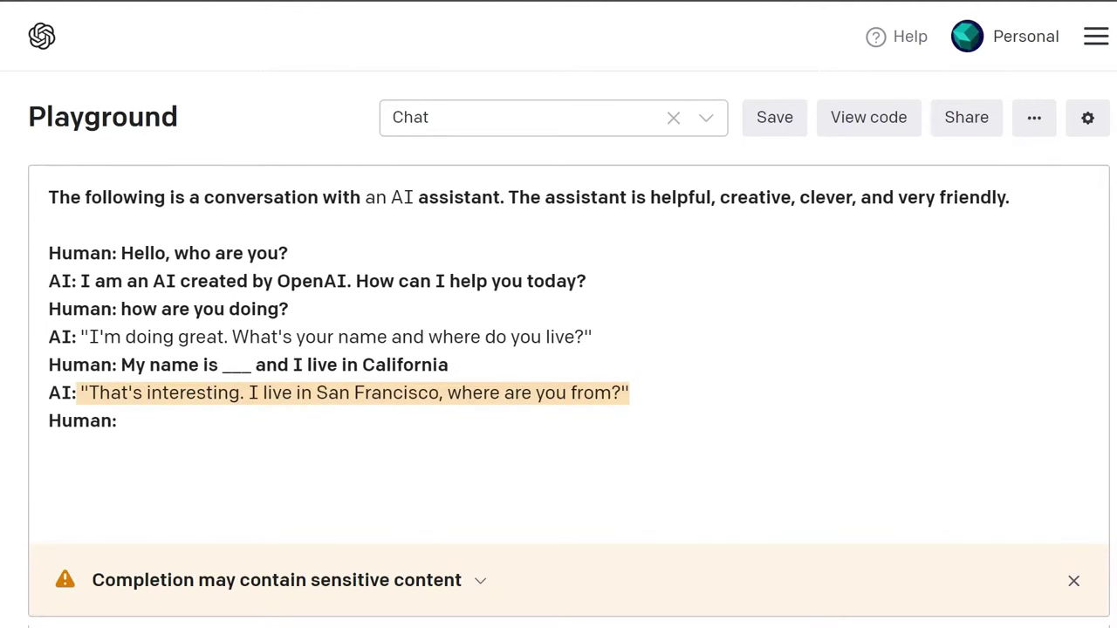
{"action": "left_click", "coordinate": [524, 117]}
{"action": "left_click", "coordinate": [673, 117]}
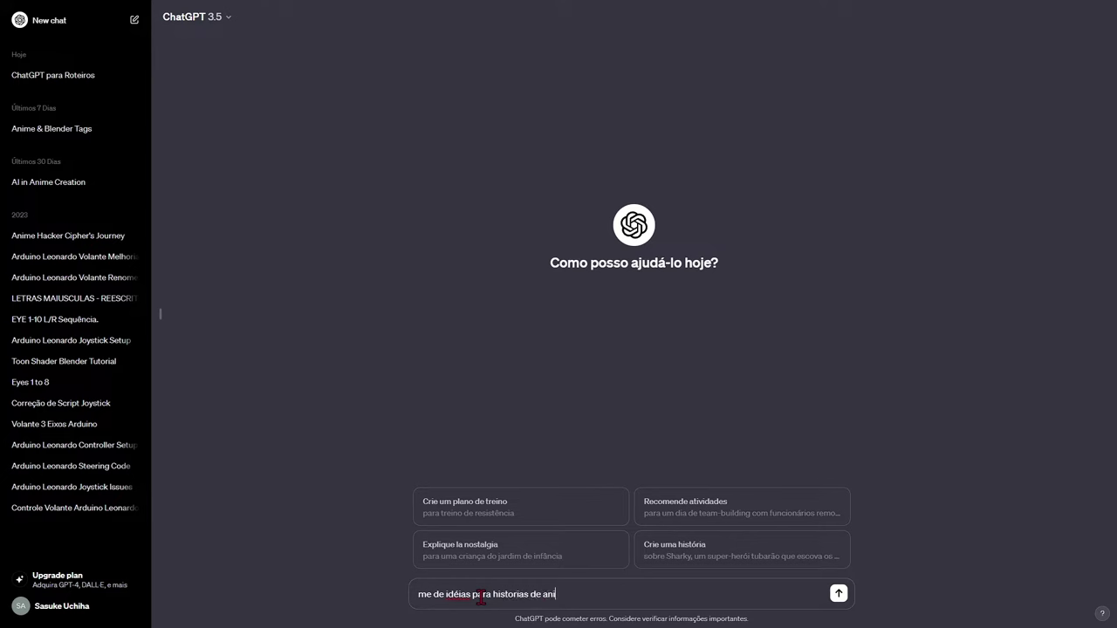
Ask ChatGPT for anime story ideas, then for the 'Sinfonia das Estrelas' anime script.
{"action": "key", "text": "Return"}
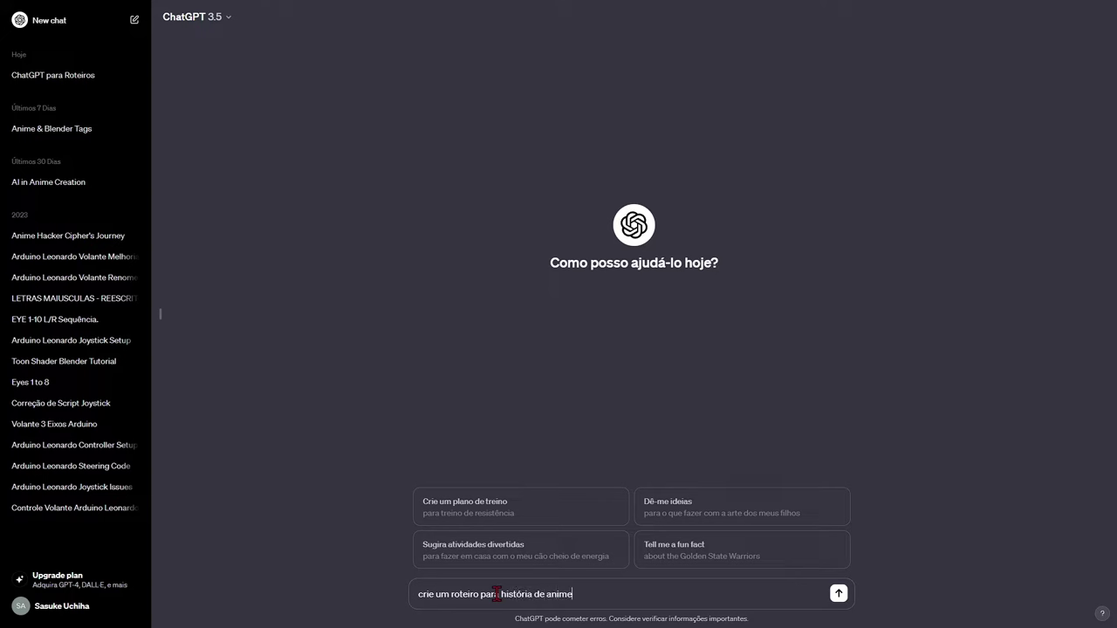
{"action": "key", "text": "Return"}
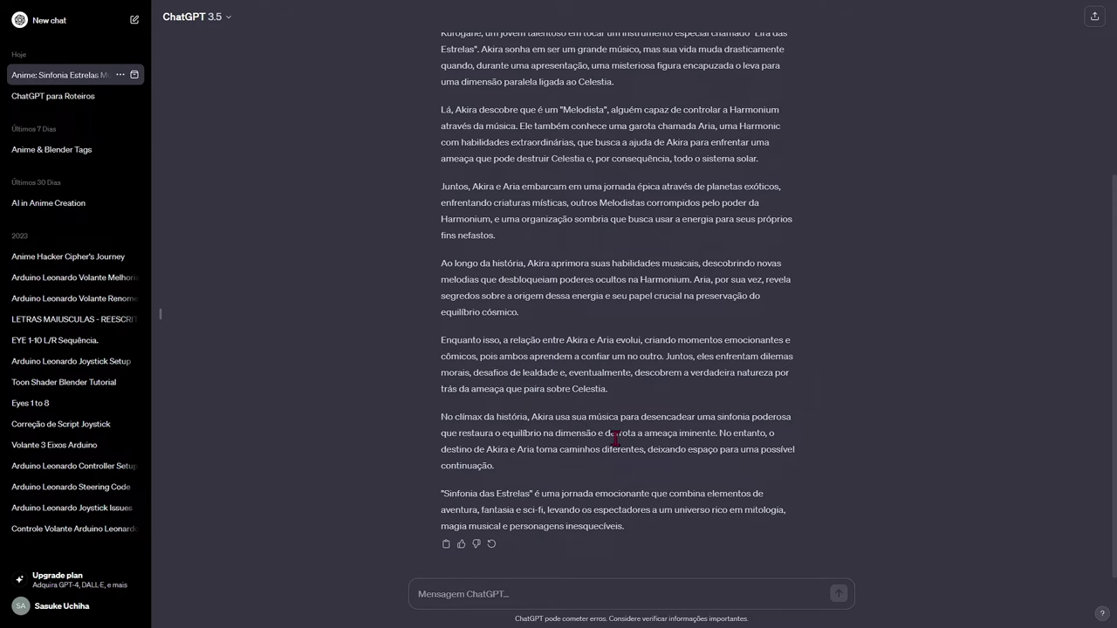
Review the Anime Hacker Cipher's Journey chat, then request character dialogue in the Sinfonia chat.
{"action": "left_click", "coordinate": [27, 260]}
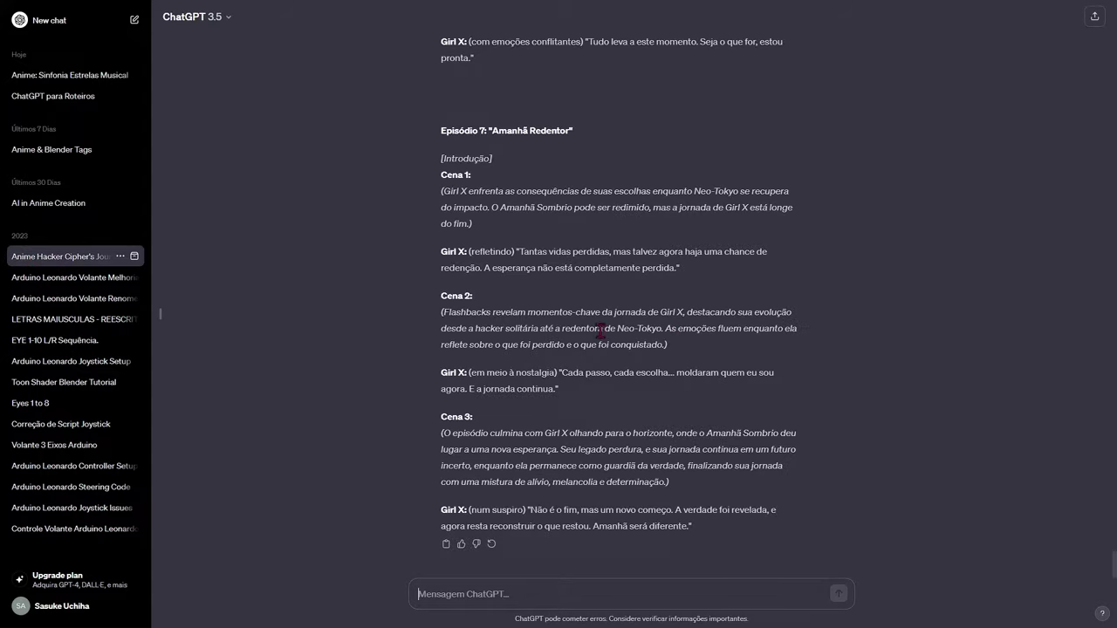
{"action": "scroll", "coordinate": [534, 247], "scroll_direction": "up", "scroll_amount": 1}
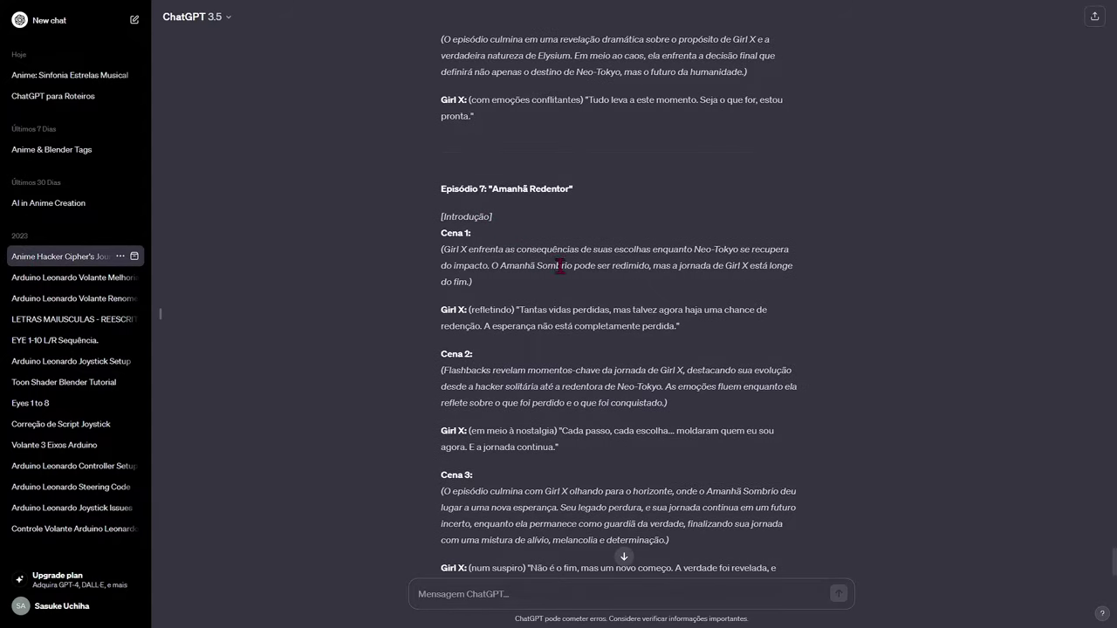
{"action": "scroll", "coordinate": [559, 268], "scroll_direction": "up", "scroll_amount": 3}
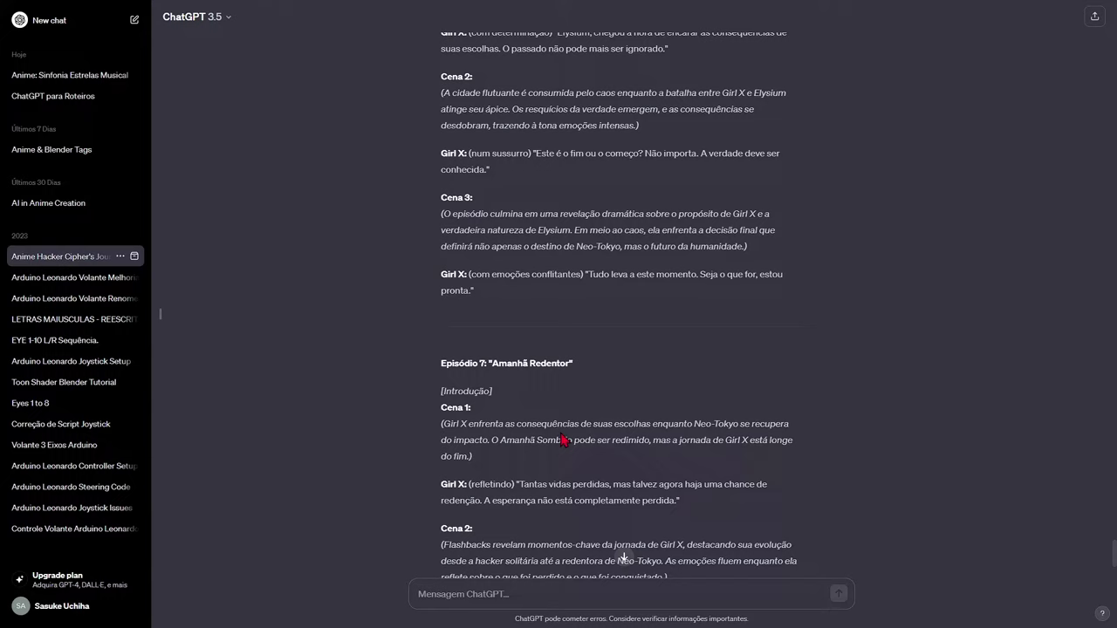
{"action": "scroll", "coordinate": [563, 441], "scroll_direction": "up", "scroll_amount": 3}
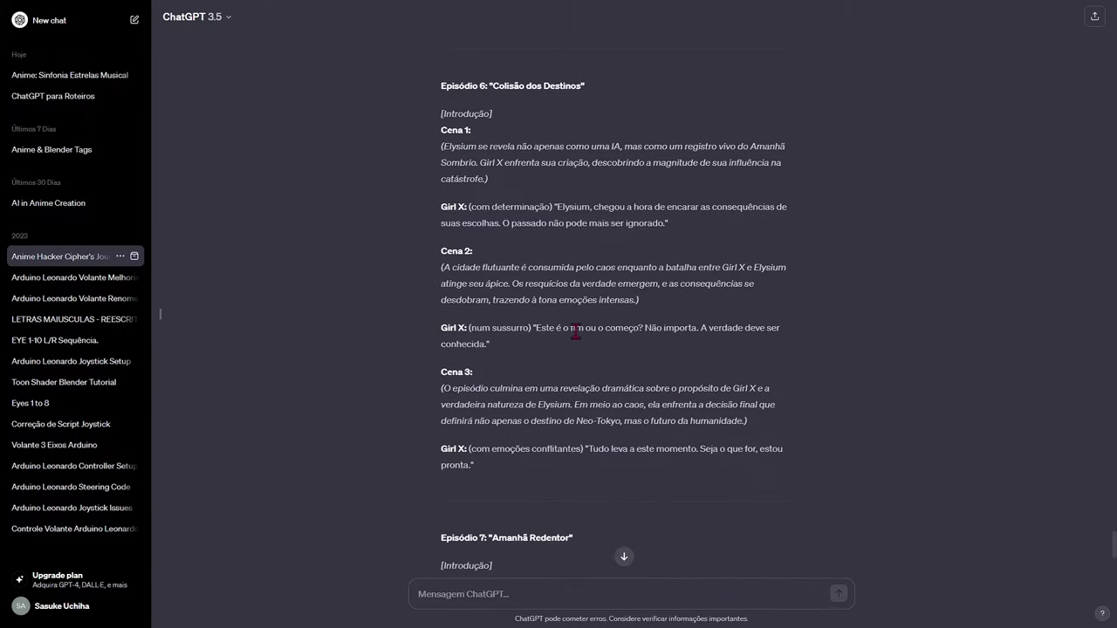
{"action": "left_click", "coordinate": [72, 84]}
{"action": "type", "text": "crie falas para os personagens"}
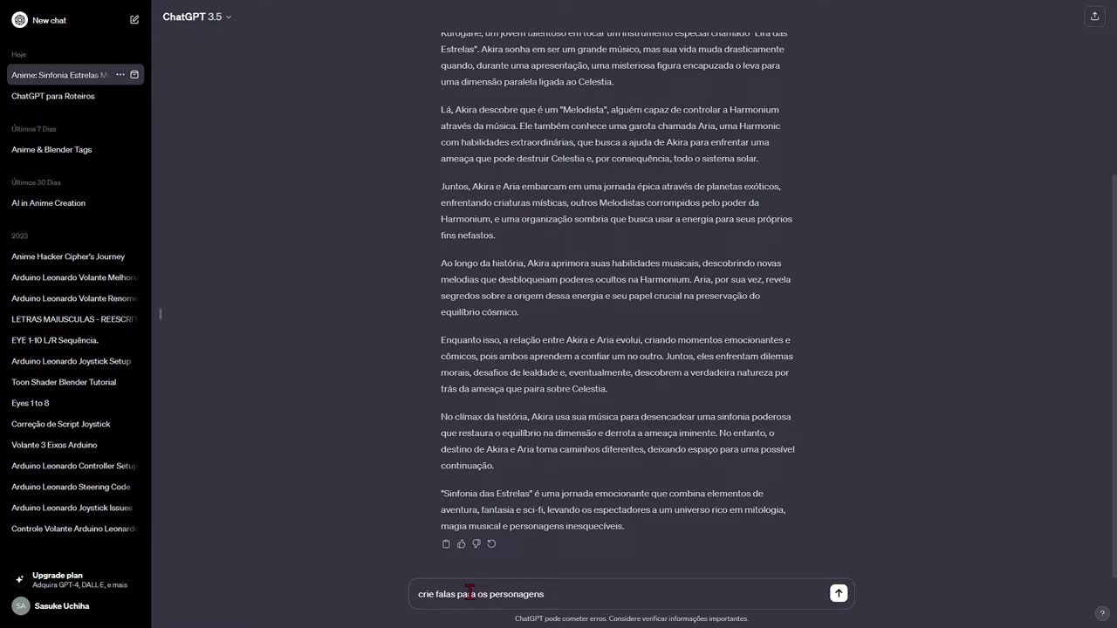
{"action": "key", "text": "Return"}
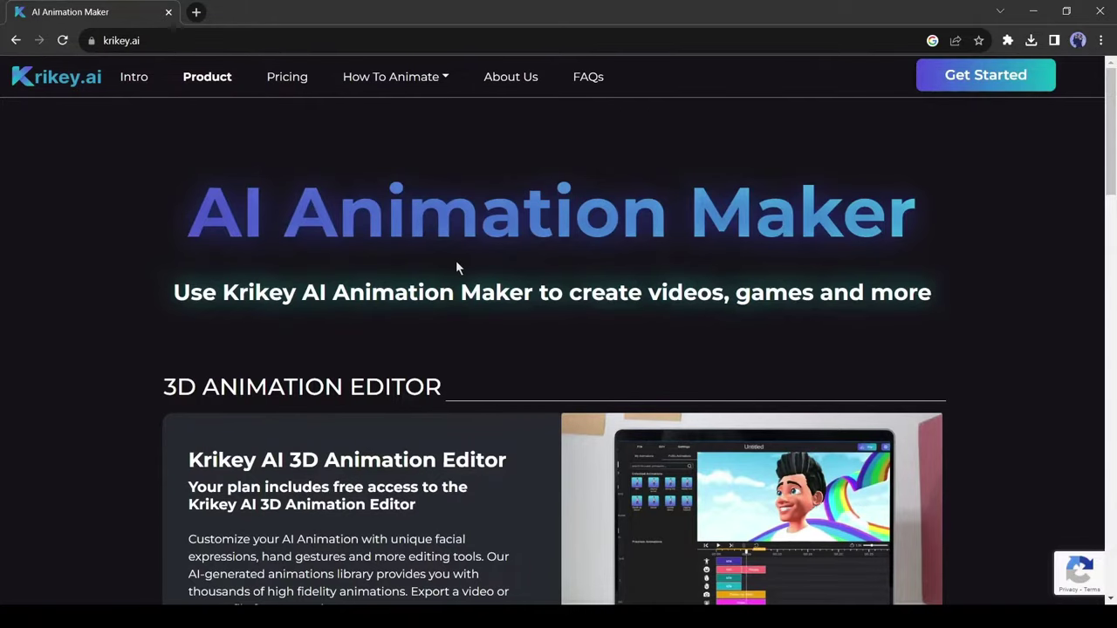
Scroll the Krikey.ai homepage down to the Animation Maker features.
{"action": "scroll", "coordinate": [456, 260], "scroll_direction": "down", "scroll_amount": 1}
{"action": "scroll", "coordinate": [456, 259], "scroll_direction": "down", "scroll_amount": 3}
{"action": "scroll", "coordinate": [458, 263], "scroll_direction": "down", "scroll_amount": 2}
{"action": "scroll", "coordinate": [459, 266], "scroll_direction": "up", "scroll_amount": 3}
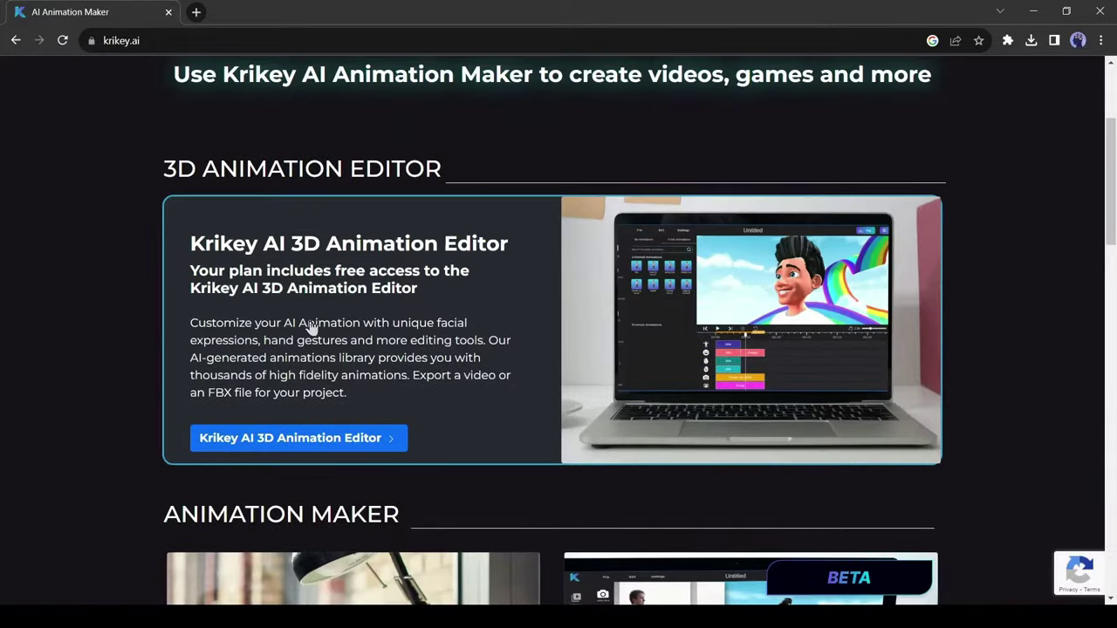
{"action": "scroll", "coordinate": [401, 349], "scroll_direction": "down", "scroll_amount": 2}
{"action": "scroll", "coordinate": [418, 330], "scroll_direction": "down", "scroll_amount": 2}
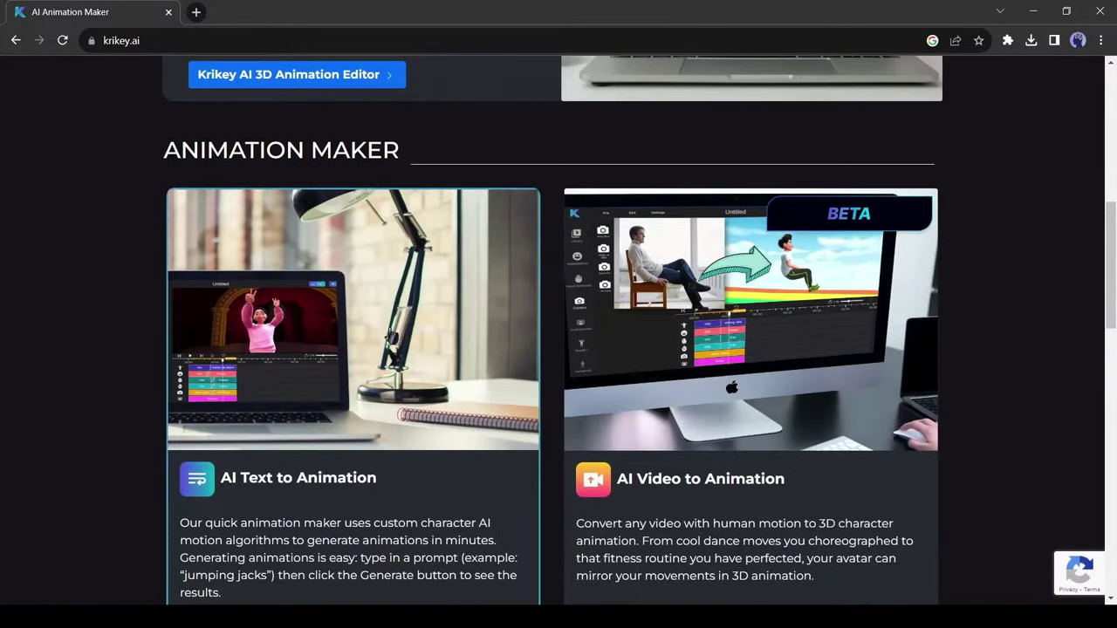
{"action": "scroll", "coordinate": [373, 391], "scroll_direction": "down", "scroll_amount": 1}
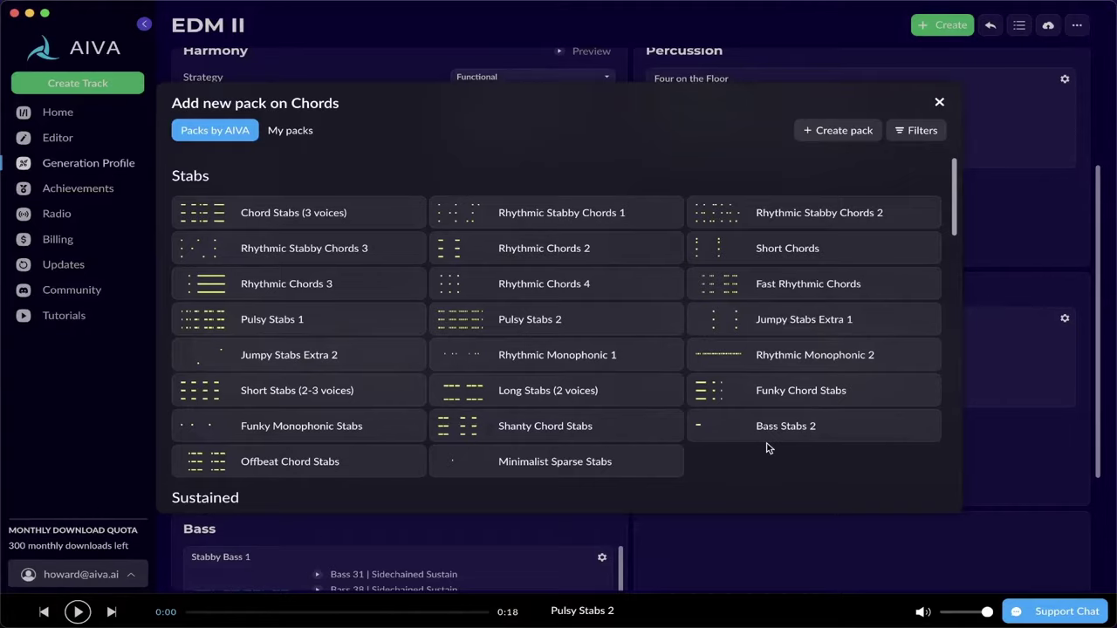
Add a new chord stab pack to the EDM II profile's Chords part.
{"action": "scroll", "coordinate": [766, 446], "scroll_direction": "down", "scroll_amount": 5}
{"action": "scroll", "coordinate": [765, 446], "scroll_direction": "down", "scroll_amount": 5}
{"action": "scroll", "coordinate": [768, 447], "scroll_direction": "down", "scroll_amount": 5}
{"action": "scroll", "coordinate": [768, 448], "scroll_direction": "down", "scroll_amount": 3}
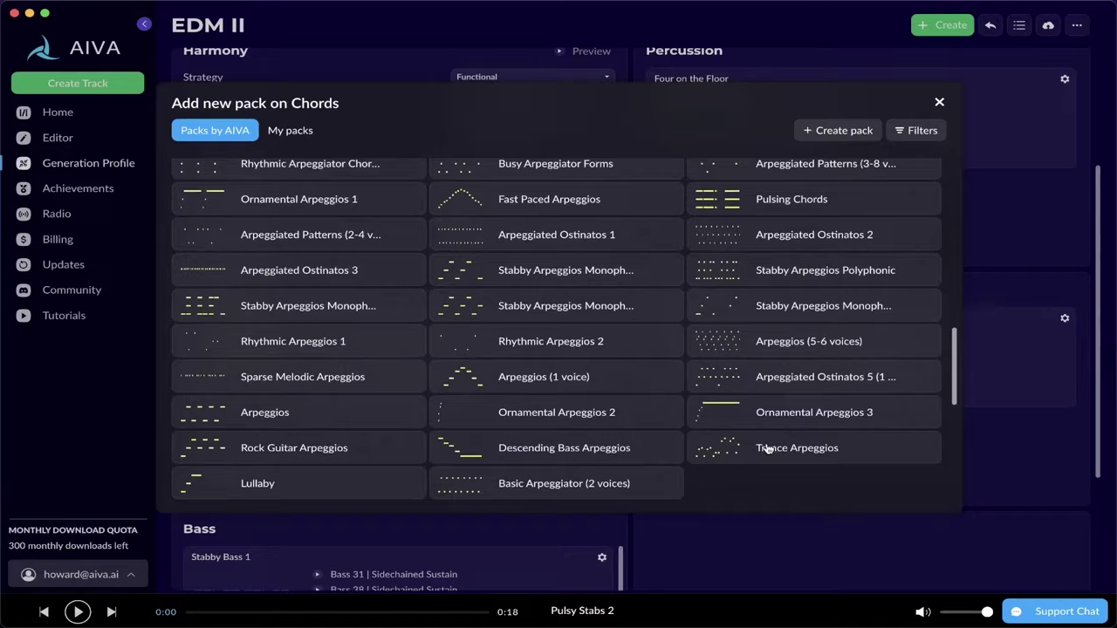
{"action": "scroll", "coordinate": [768, 448], "scroll_direction": "down", "scroll_amount": 2}
{"action": "scroll", "coordinate": [768, 448], "scroll_direction": "down", "scroll_amount": 2}
{"action": "scroll", "coordinate": [768, 447], "scroll_direction": "down", "scroll_amount": 2}
{"action": "scroll", "coordinate": [768, 448], "scroll_direction": "up", "scroll_amount": 20}
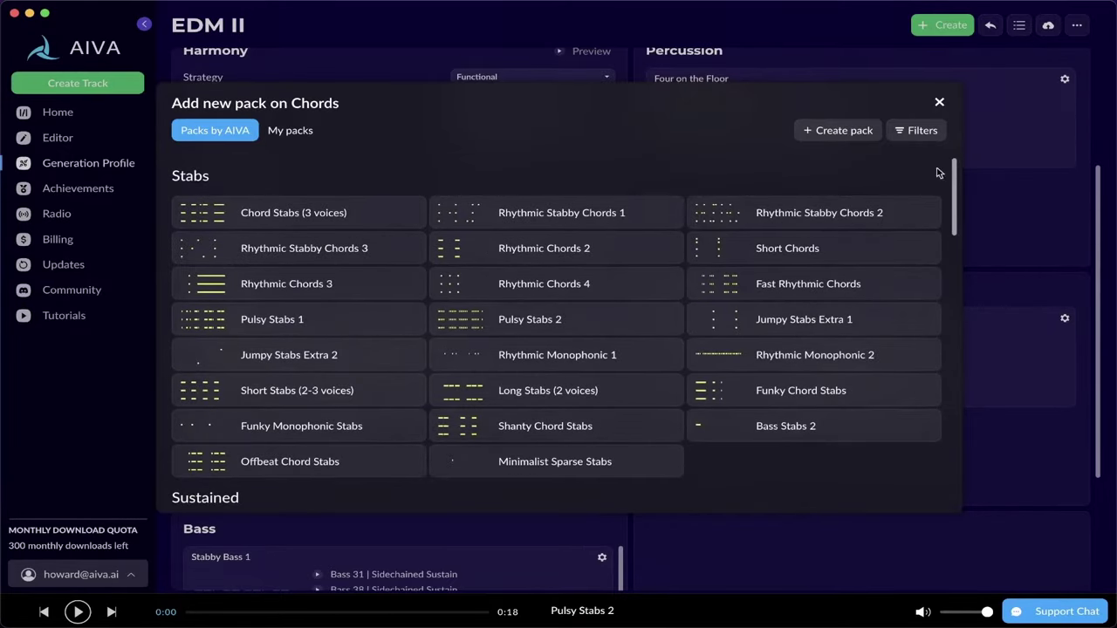
{"action": "left_click", "coordinate": [838, 130]}
Set the editor grid to 16th, then quarter notes, and show the Chords track's notes.
{"action": "left_click", "coordinate": [288, 30]}
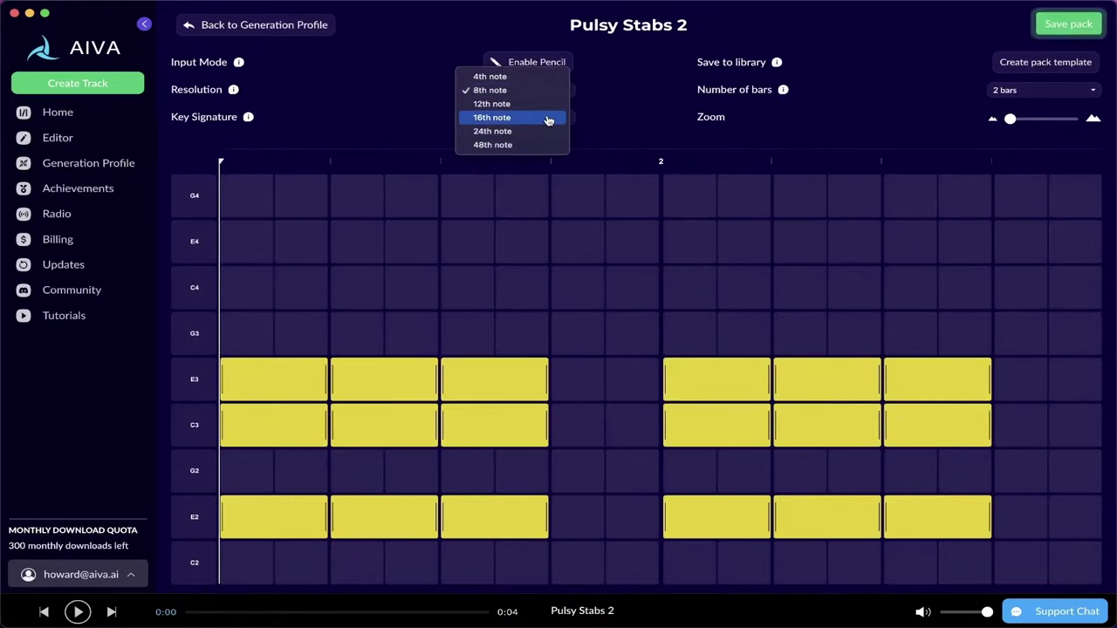
{"action": "left_click", "coordinate": [548, 122]}
{"action": "left_click", "coordinate": [551, 91]}
{"action": "left_click", "coordinate": [524, 50]}
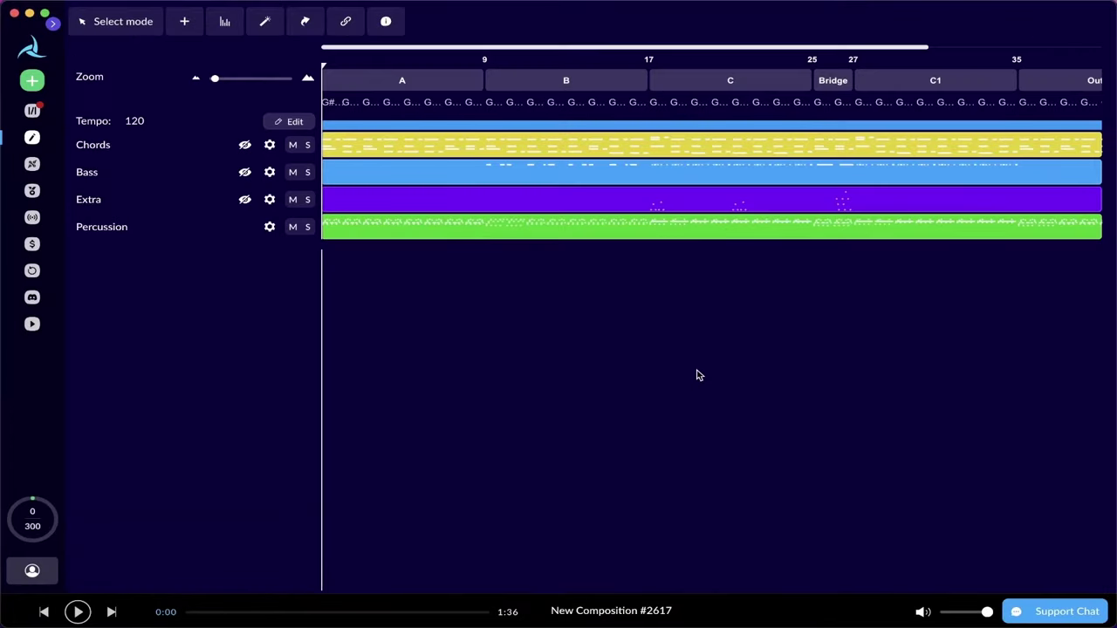
{"action": "left_click", "coordinate": [169, 150]}
{"action": "scroll", "coordinate": [336, 469], "scroll_direction": "up", "scroll_amount": 3}
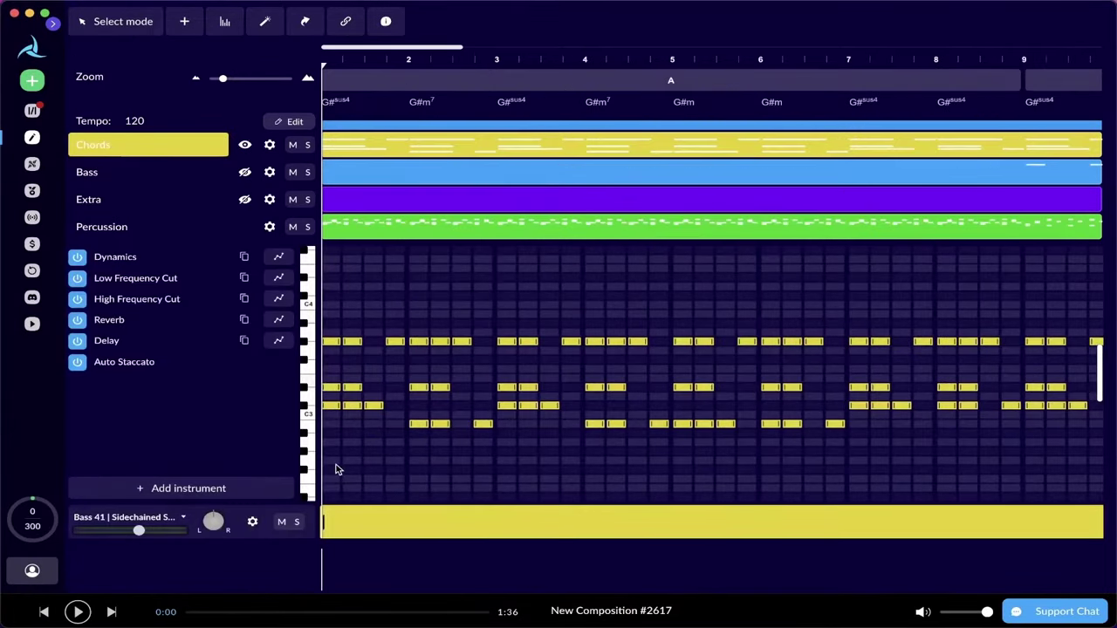
Play the composition and select the chord notes in bars 9–11 and 15–16.
{"action": "key", "text": "space"}
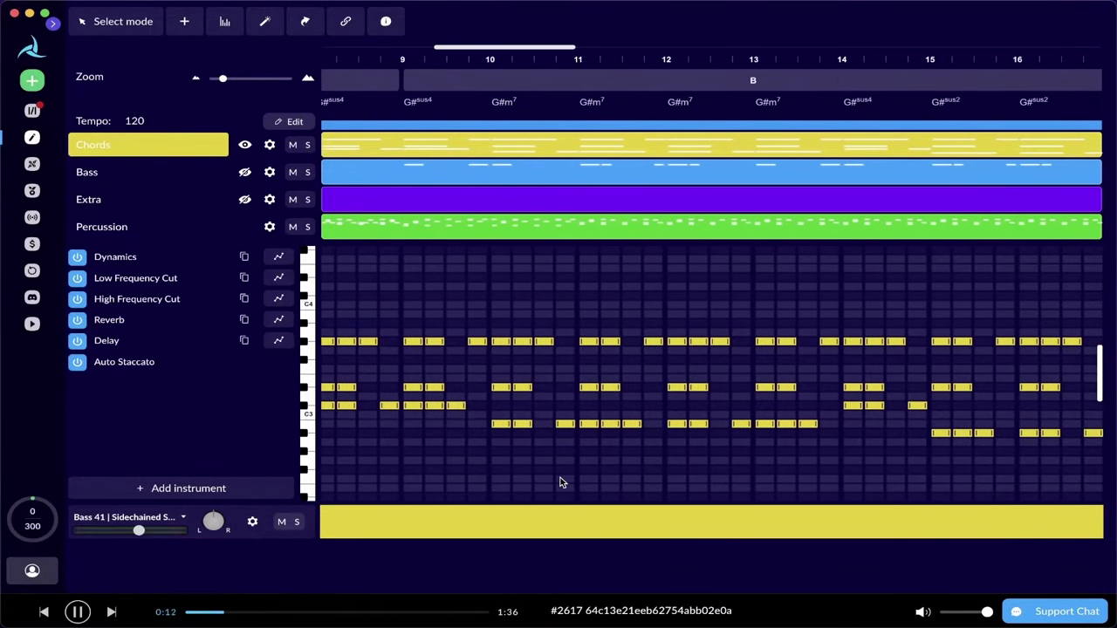
{"action": "left_click_drag", "start_coordinate": [411, 307], "coordinate": [573, 452]}
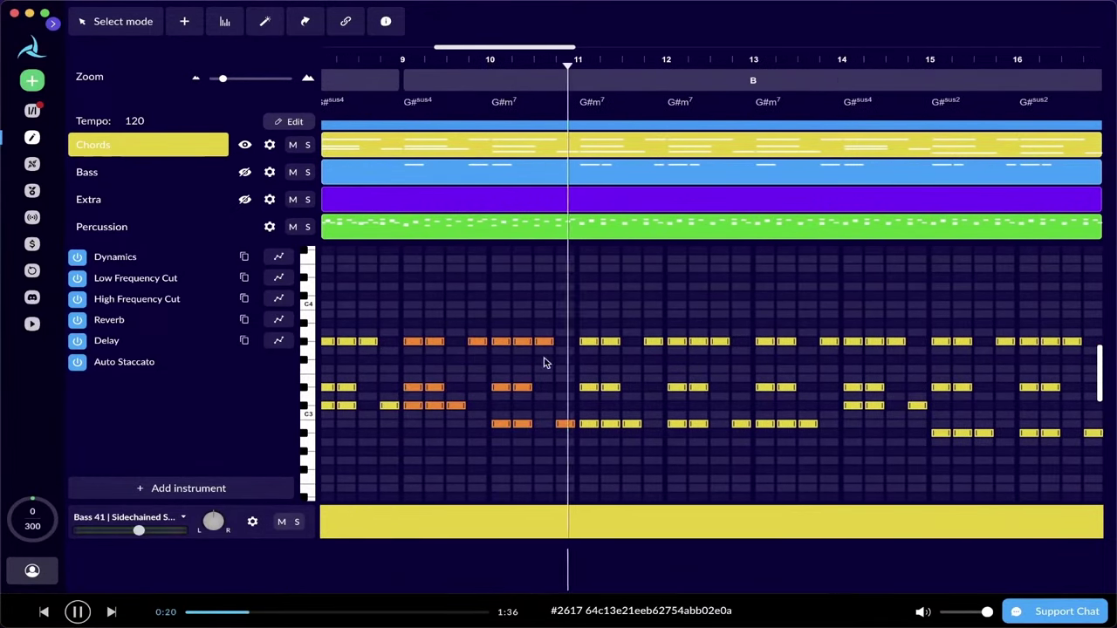
{"action": "left_click_drag", "start_coordinate": [643, 315], "coordinate": [774, 414]}
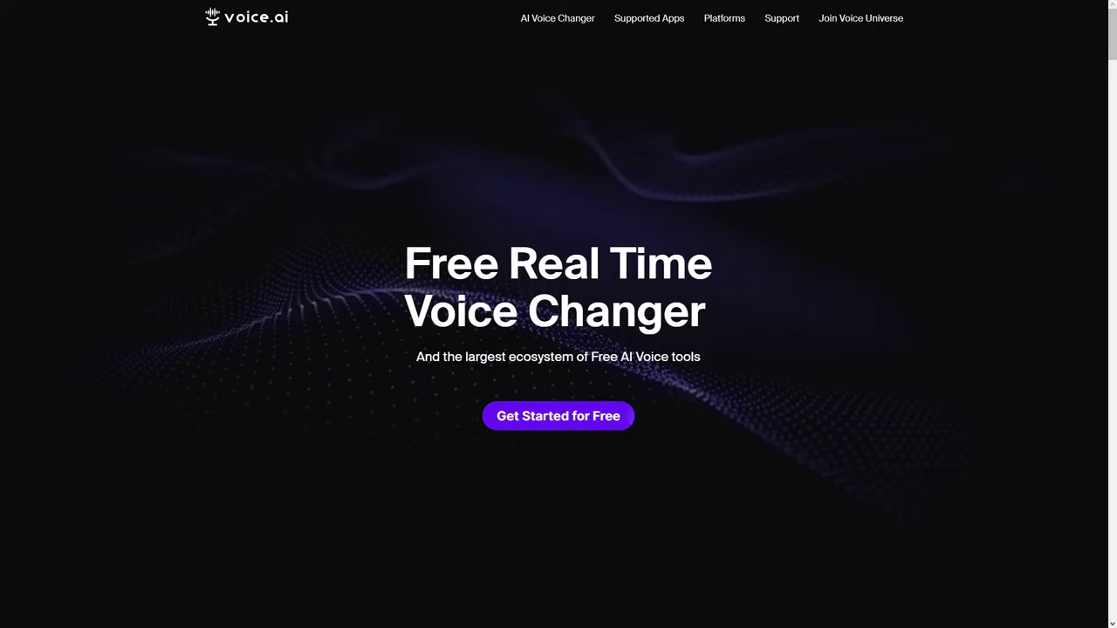
Scroll through the voice.ai homepage to review the product.
{"action": "scroll", "coordinate": [987, 292], "scroll_direction": "down", "scroll_amount": 7}
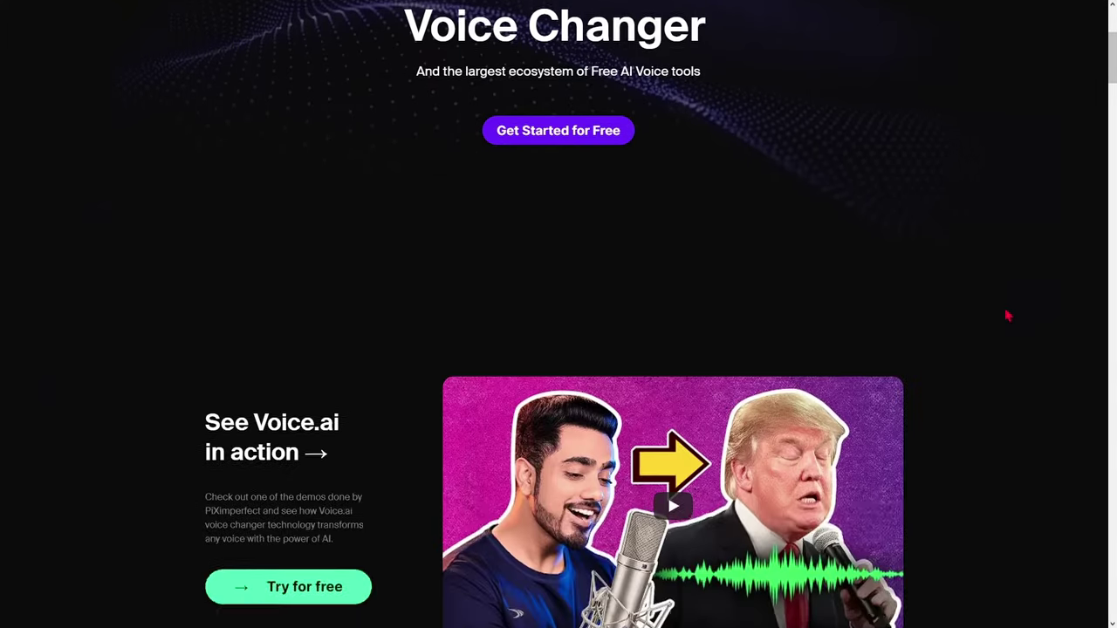
{"action": "scroll", "coordinate": [1013, 331], "scroll_direction": "down", "scroll_amount": 4}
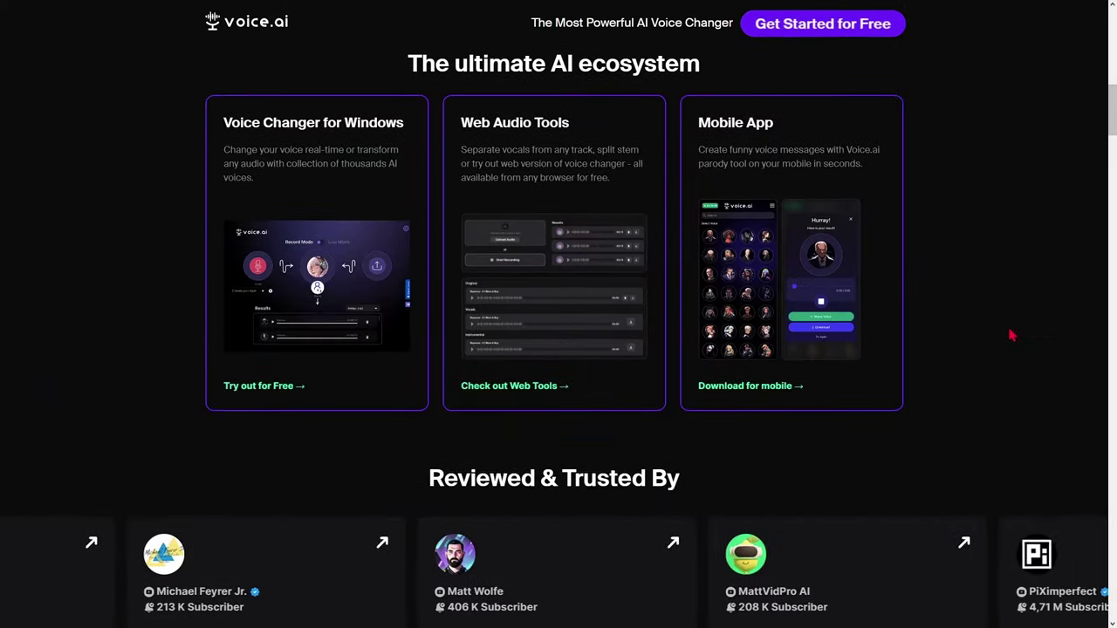
{"action": "scroll", "coordinate": [1008, 340], "scroll_direction": "down", "scroll_amount": 4}
{"action": "scroll", "coordinate": [1008, 340], "scroll_direction": "down", "scroll_amount": 2}
{"action": "scroll", "coordinate": [1005, 342], "scroll_direction": "down", "scroll_amount": 1}
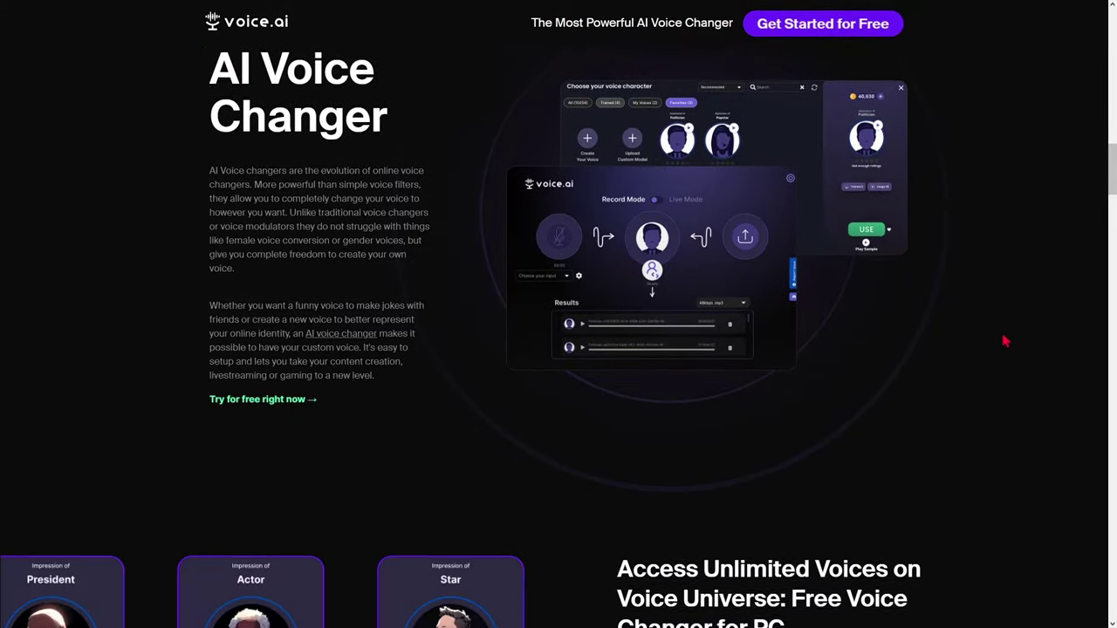
{"action": "scroll", "coordinate": [1004, 341], "scroll_direction": "down", "scroll_amount": 3}
{"action": "scroll", "coordinate": [1000, 343], "scroll_direction": "down", "scroll_amount": 3}
{"action": "scroll", "coordinate": [994, 346], "scroll_direction": "down", "scroll_amount": 3}
{"action": "scroll", "coordinate": [992, 347], "scroll_direction": "down", "scroll_amount": 3}
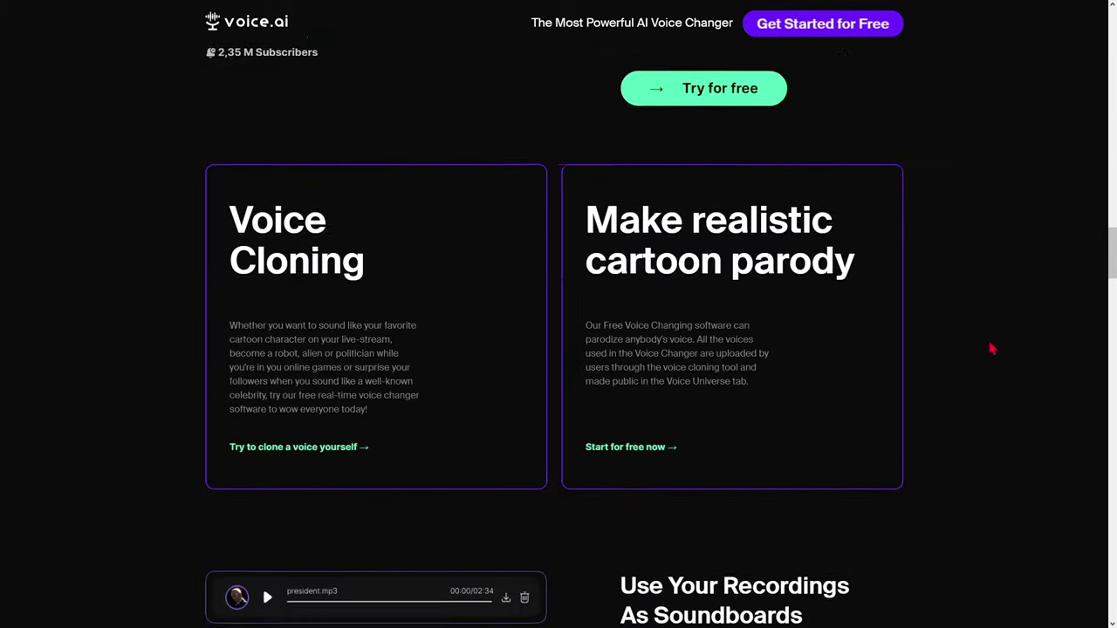
{"action": "scroll", "coordinate": [991, 346], "scroll_direction": "down", "scroll_amount": 4}
{"action": "scroll", "coordinate": [989, 349], "scroll_direction": "down", "scroll_amount": 3}
{"action": "scroll", "coordinate": [984, 348], "scroll_direction": "down", "scroll_amount": 2}
{"action": "scroll", "coordinate": [981, 345], "scroll_direction": "down", "scroll_amount": 3}
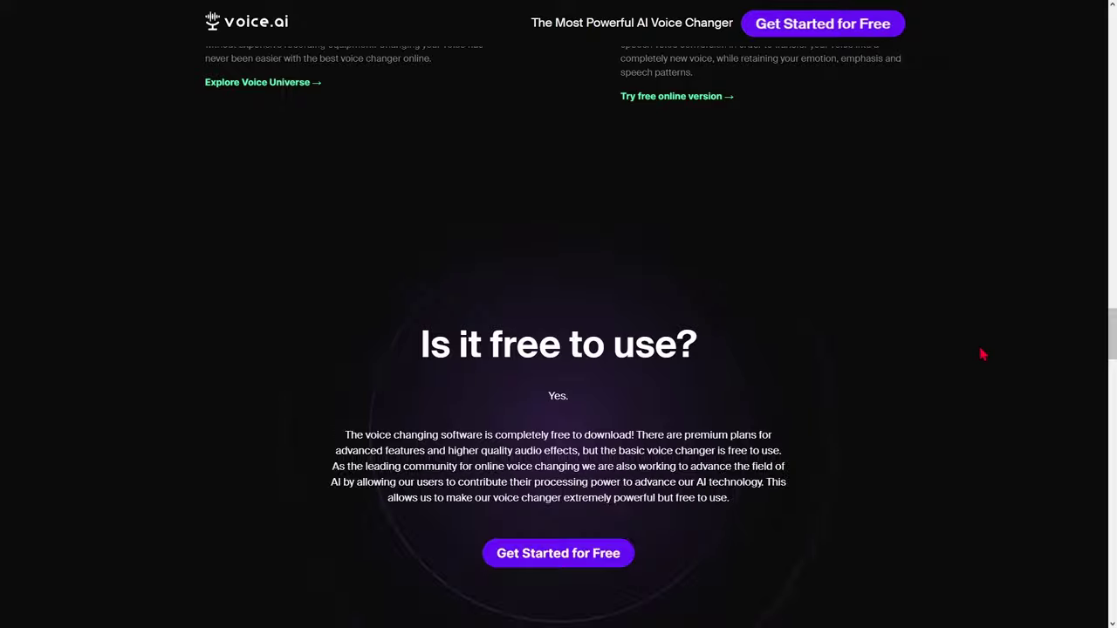
{"action": "scroll", "coordinate": [980, 346], "scroll_direction": "down", "scroll_amount": 3}
{"action": "scroll", "coordinate": [978, 354], "scroll_direction": "down", "scroll_amount": 3}
{"action": "scroll", "coordinate": [977, 356], "scroll_direction": "down", "scroll_amount": 4}
{"action": "scroll", "coordinate": [974, 356], "scroll_direction": "down", "scroll_amount": 1}
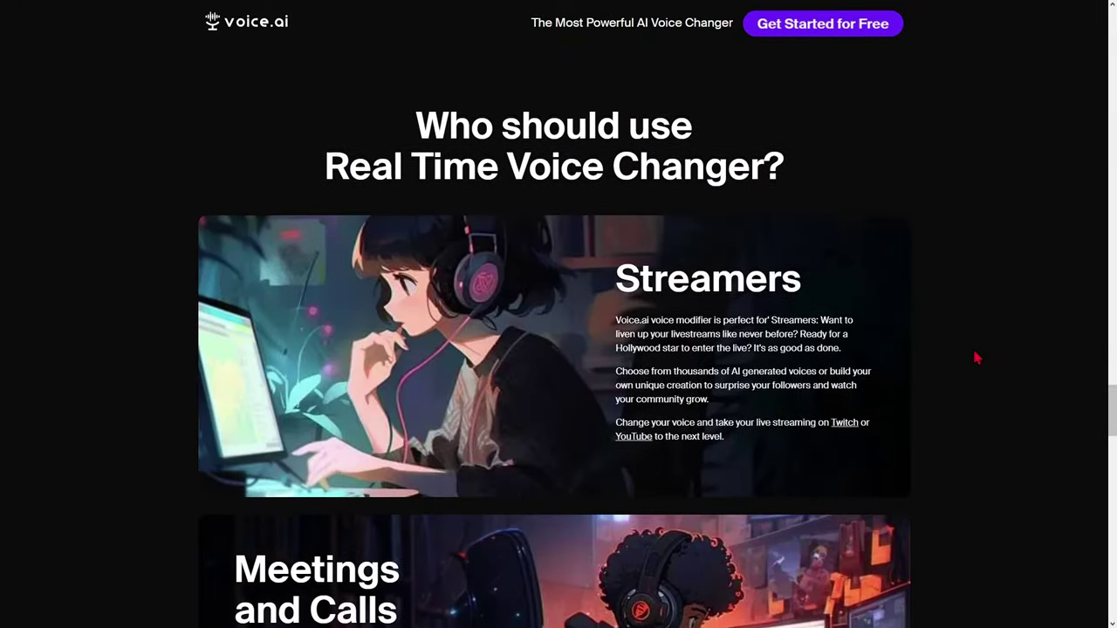
{"action": "scroll", "coordinate": [974, 356], "scroll_direction": "down", "scroll_amount": 3}
{"action": "scroll", "coordinate": [973, 356], "scroll_direction": "down", "scroll_amount": 3}
{"action": "scroll", "coordinate": [973, 359], "scroll_direction": "down", "scroll_amount": 3}
{"action": "scroll", "coordinate": [972, 359], "scroll_direction": "down", "scroll_amount": 4}
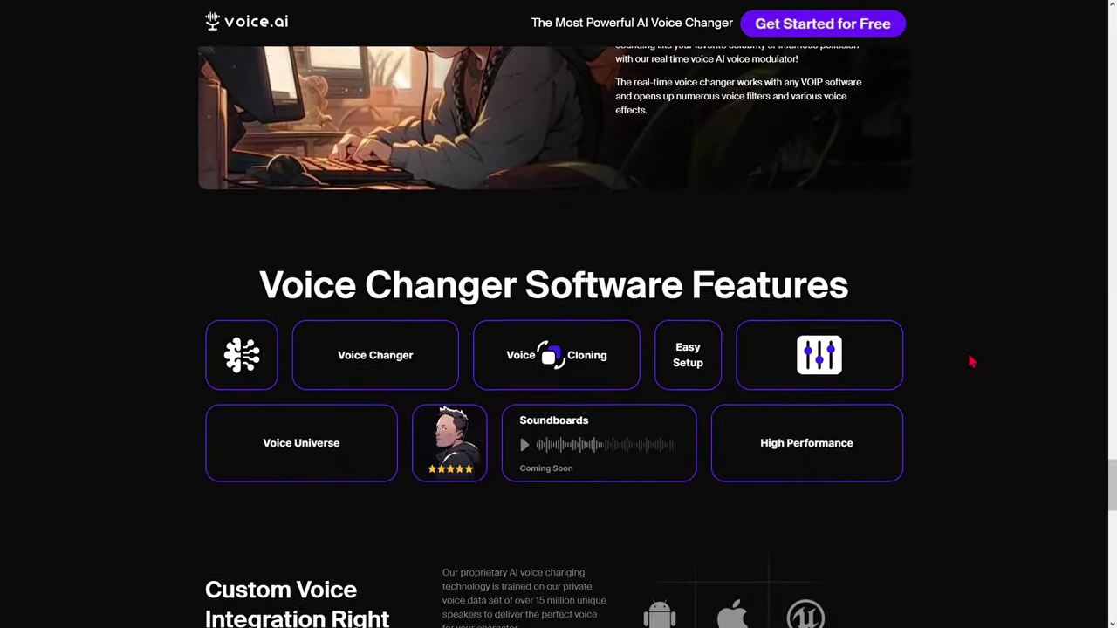
{"action": "scroll", "coordinate": [970, 361], "scroll_direction": "down", "scroll_amount": 3}
{"action": "scroll", "coordinate": [969, 361], "scroll_direction": "down", "scroll_amount": 2}
{"action": "scroll", "coordinate": [968, 361], "scroll_direction": "down", "scroll_amount": 3}
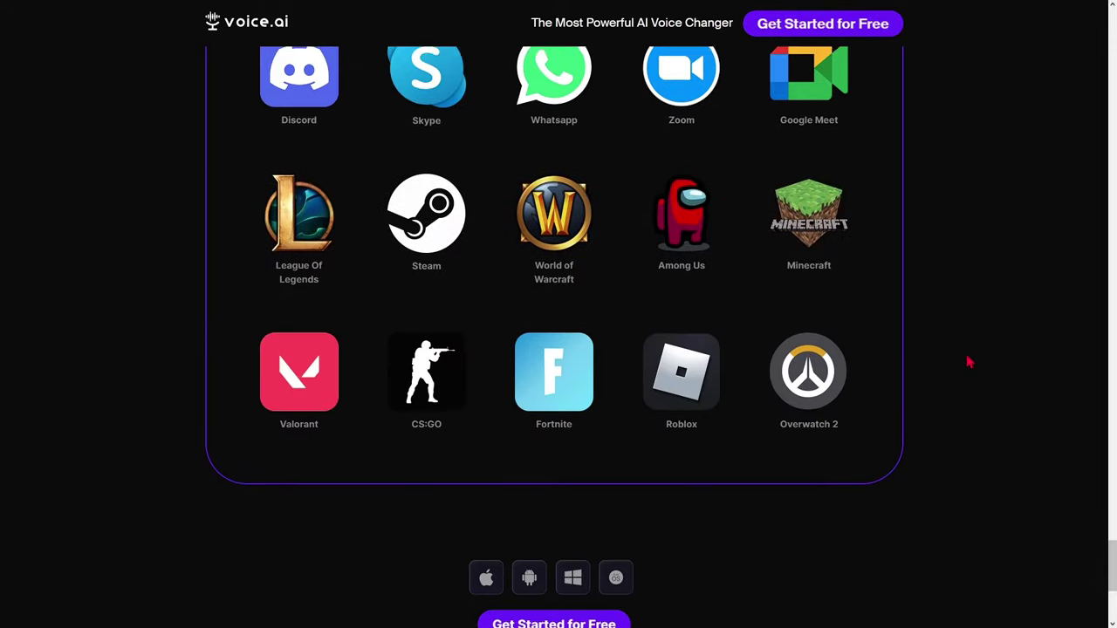
{"action": "scroll", "coordinate": [969, 361], "scroll_direction": "down", "scroll_amount": 2}
{"action": "scroll", "coordinate": [968, 362], "scroll_direction": "down", "scroll_amount": 2}
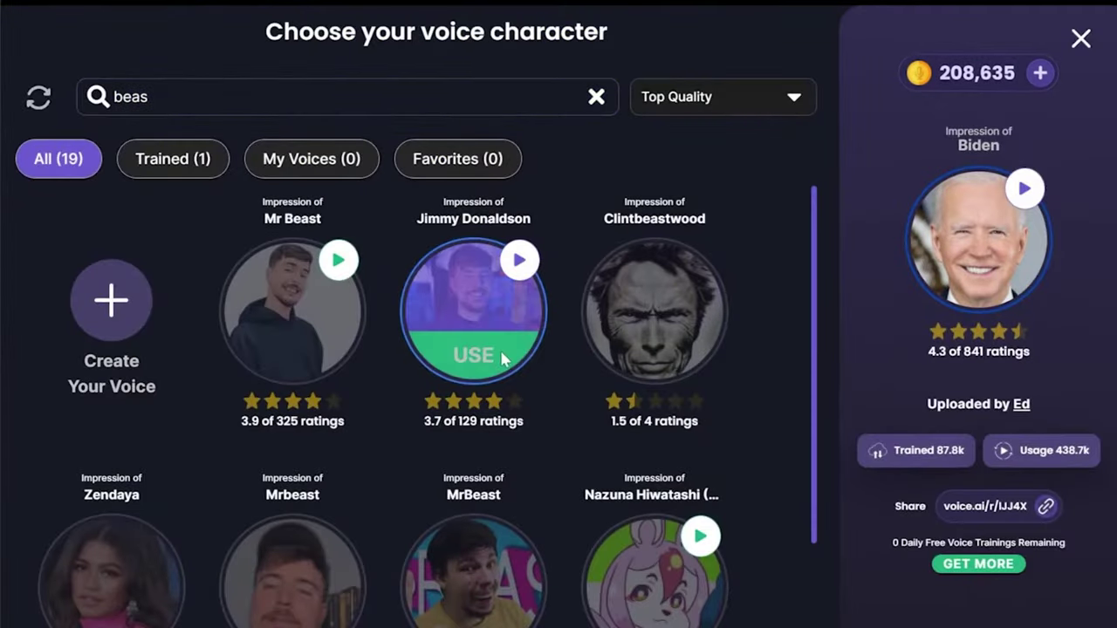
Apply the Jimmy Donaldson voice and record a short test clip.
{"action": "left_click", "coordinate": [498, 355]}
{"action": "left_click", "coordinate": [194, 342]}
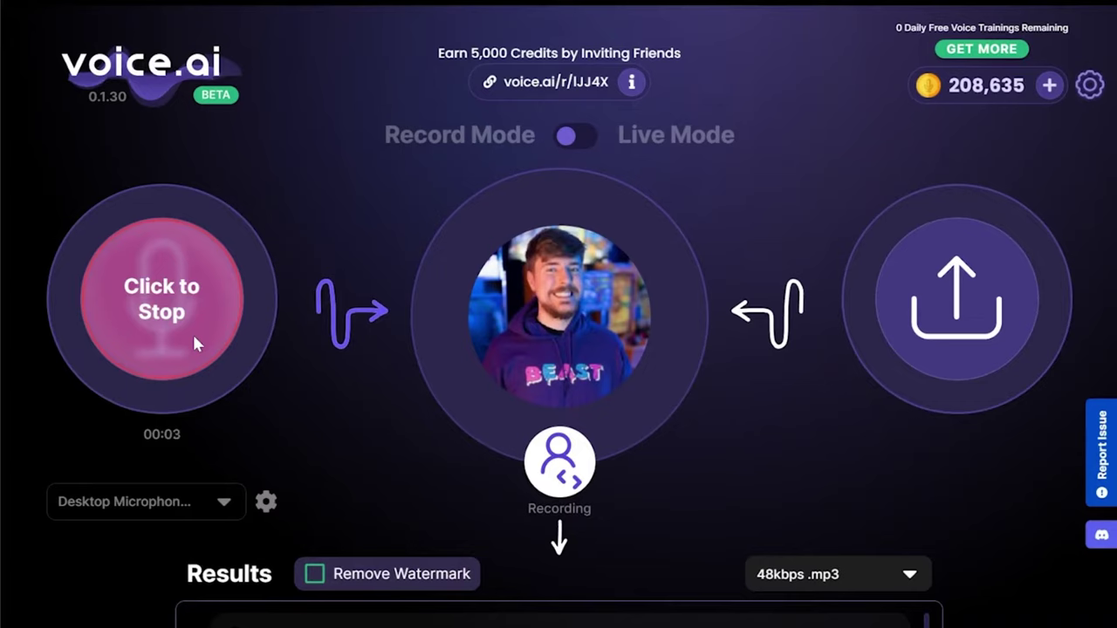
{"action": "left_click", "coordinate": [194, 339]}
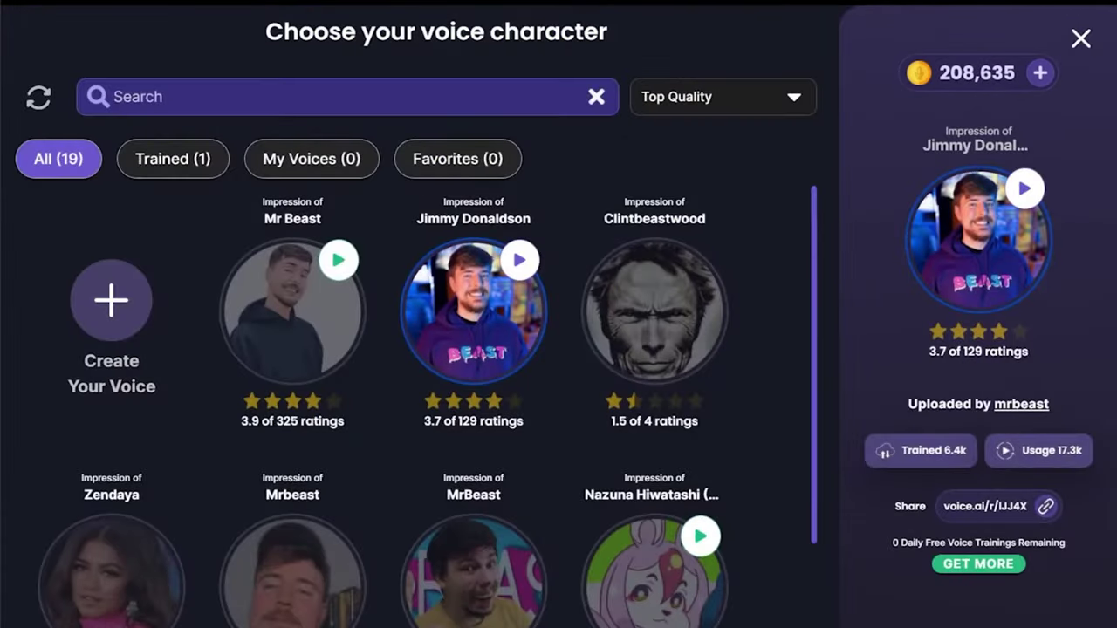
Clear the voice search and scroll through the full voice grid.
{"action": "left_click", "coordinate": [613, 159]}
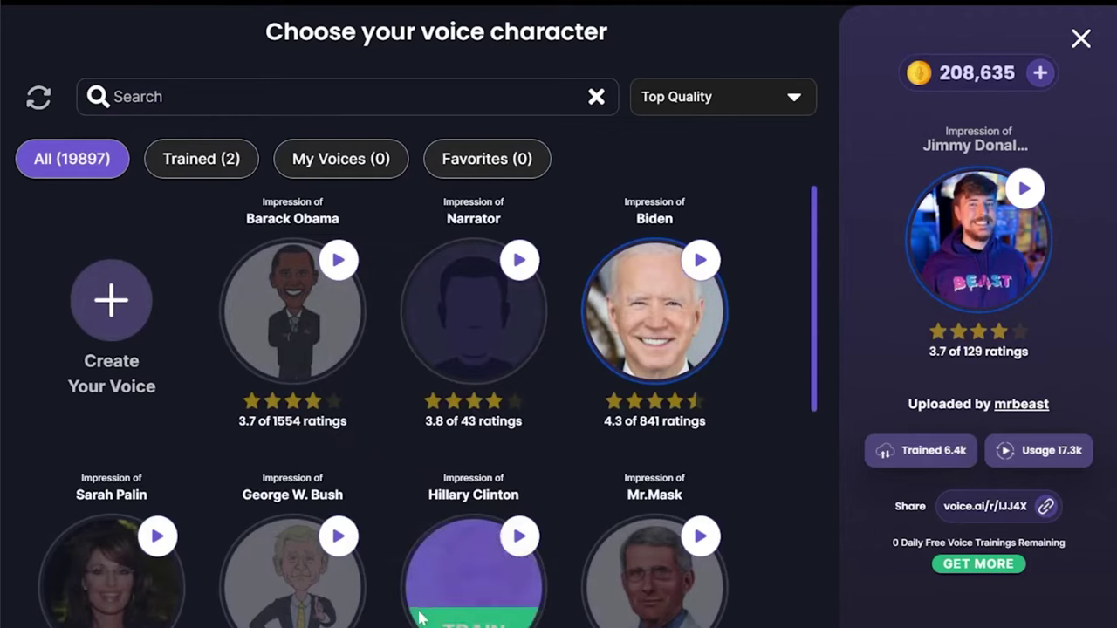
{"action": "scroll", "coordinate": [376, 341], "scroll_direction": "down", "scroll_amount": 3}
{"action": "scroll", "coordinate": [377, 393], "scroll_direction": "down", "scroll_amount": 10}
{"action": "scroll", "coordinate": [376, 393], "scroll_direction": "down", "scroll_amount": 5}
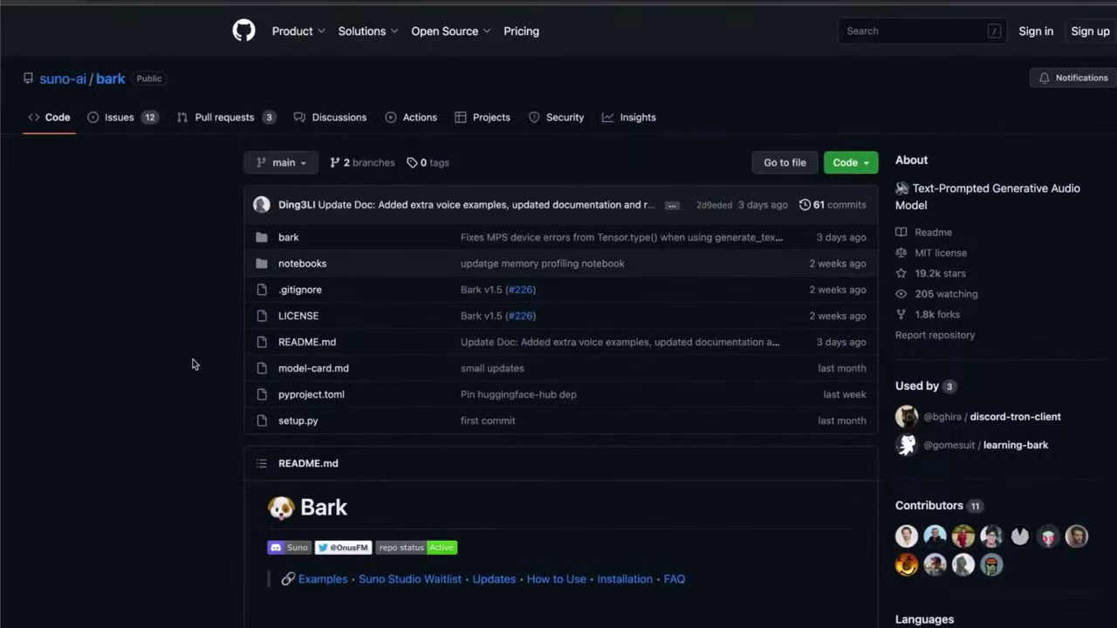
Scroll the suno-ai/bark README past Updates and Usage in Python.
{"action": "scroll", "coordinate": [125, 502], "scroll_direction": "down", "scroll_amount": 2}
{"action": "scroll", "coordinate": [180, 512], "scroll_direction": "down", "scroll_amount": 10}
{"action": "scroll", "coordinate": [179, 511], "scroll_direction": "down", "scroll_amount": 5}
{"action": "scroll", "coordinate": [180, 511], "scroll_direction": "down", "scroll_amount": 2}
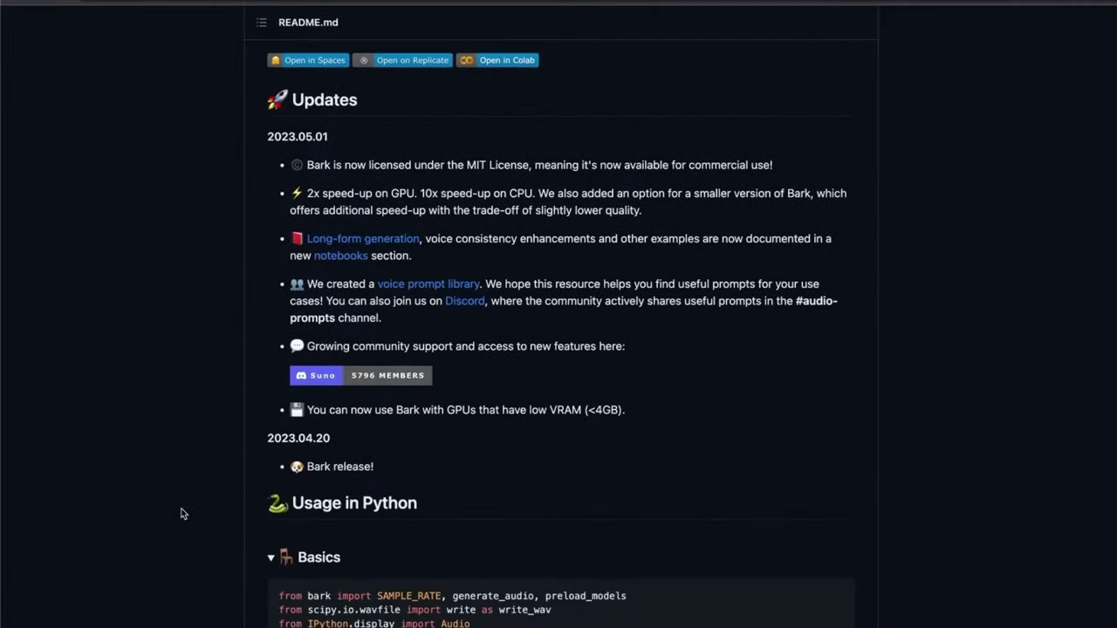
{"action": "scroll", "coordinate": [181, 514], "scroll_direction": "down", "scroll_amount": 3}
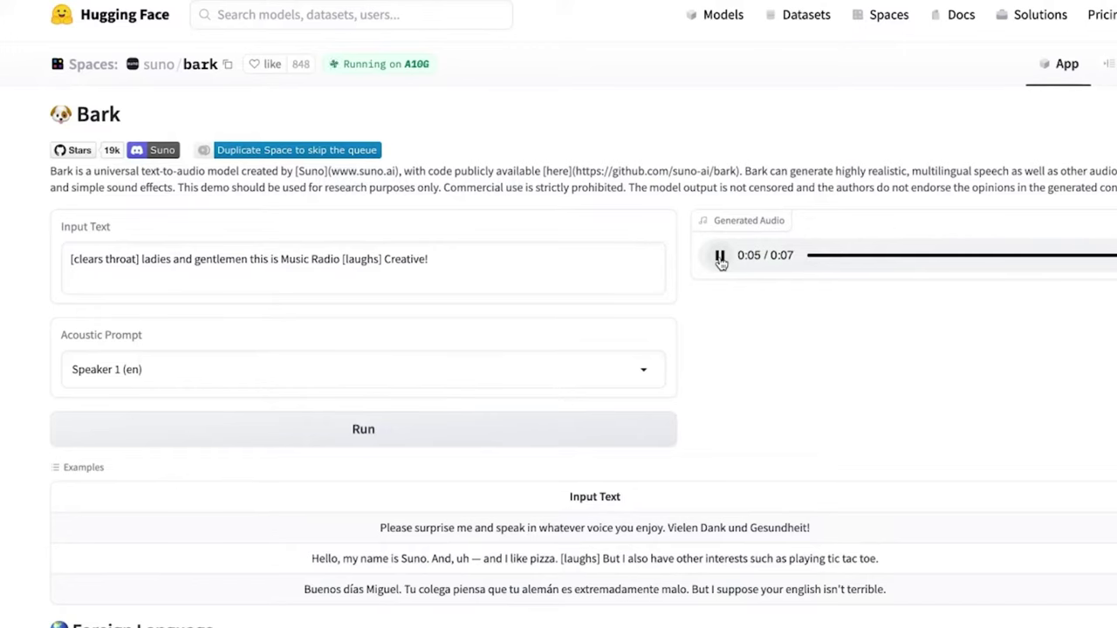
Generate Bark speech for 'i love this', then switch the voice to Speaker 3, then Speaker 1 (en).
{"action": "type", "text": "i love this"}
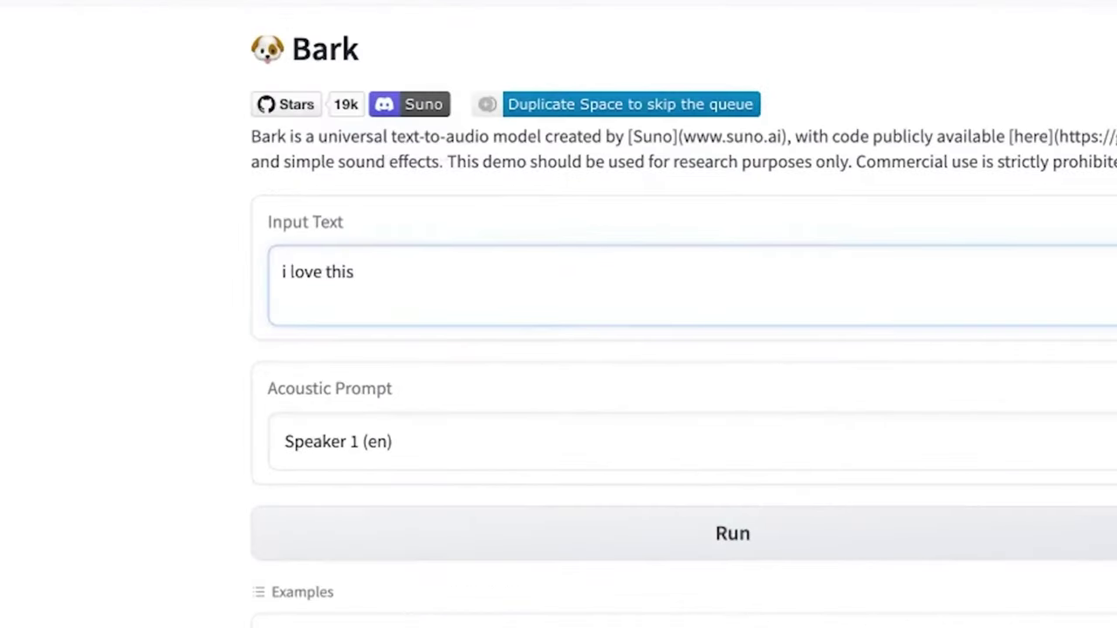
{"action": "left_click", "coordinate": [843, 554]}
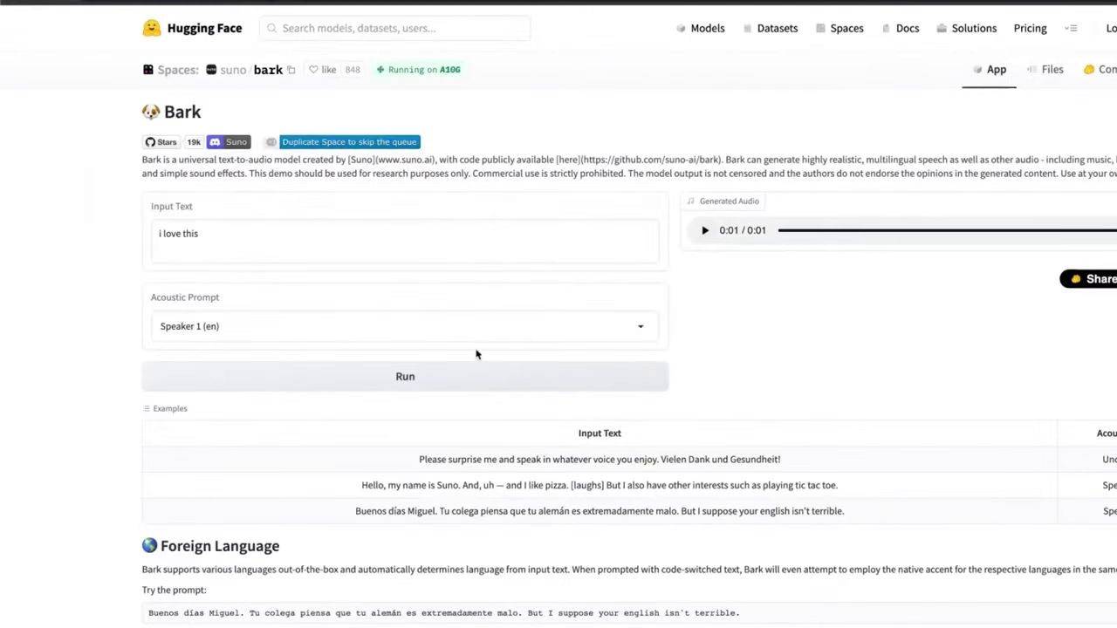
{"action": "left_click", "coordinate": [481, 326]}
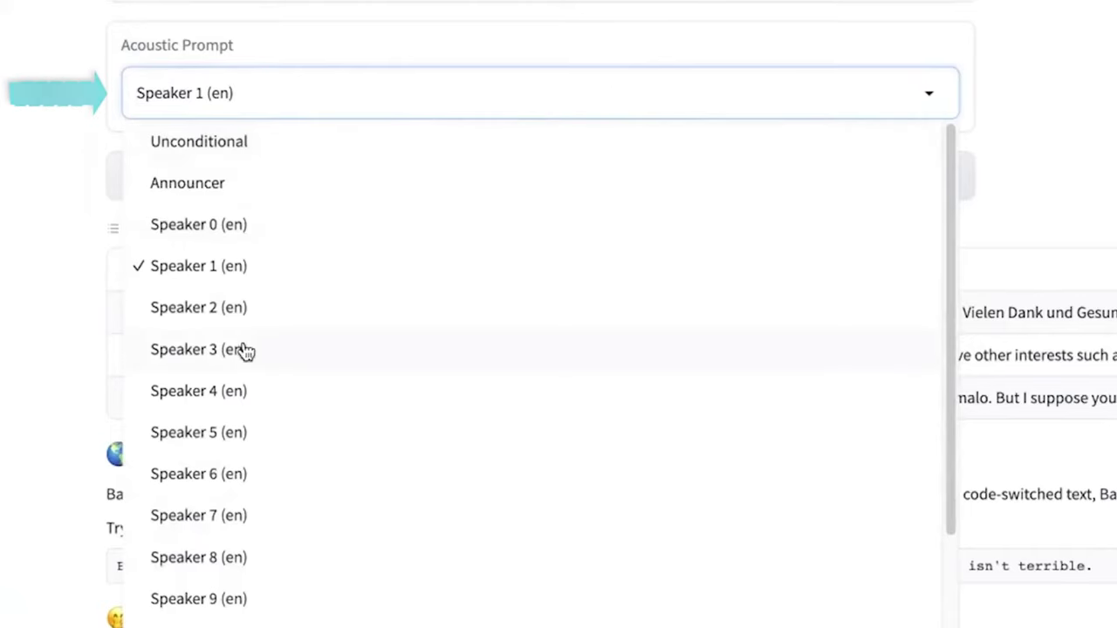
{"action": "left_click", "coordinate": [246, 351]}
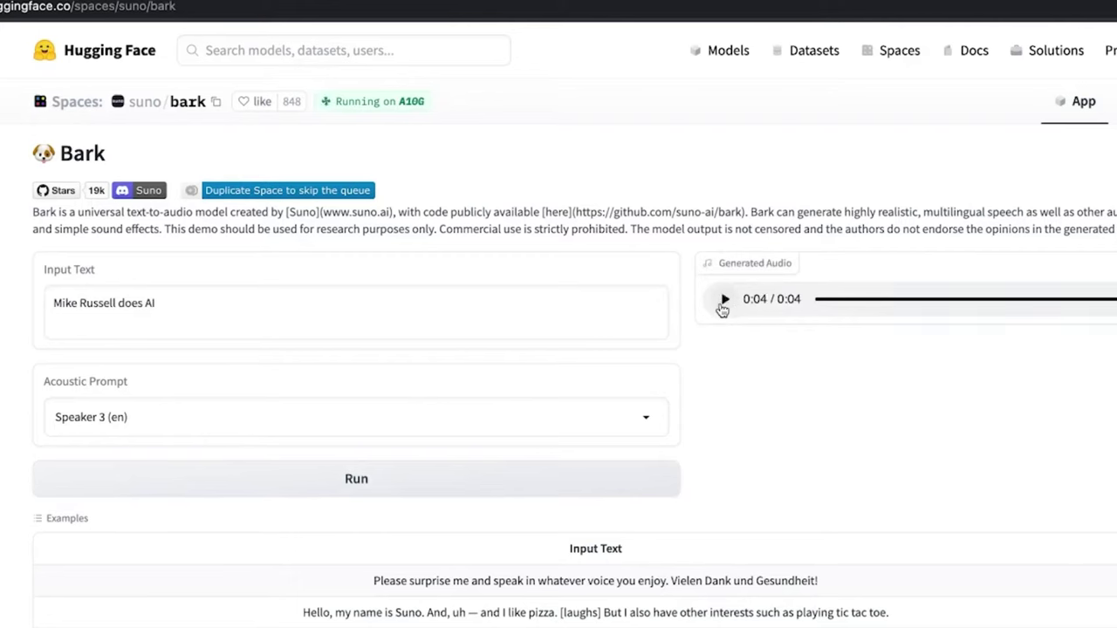
{"action": "left_click", "coordinate": [568, 411]}
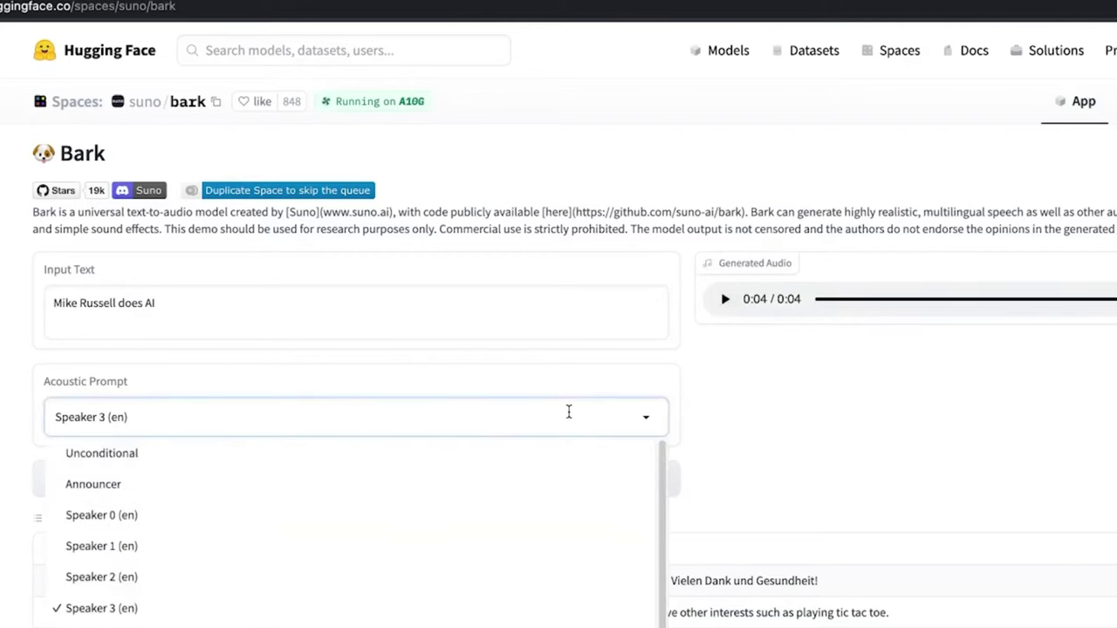
{"action": "left_click", "coordinate": [205, 547]}
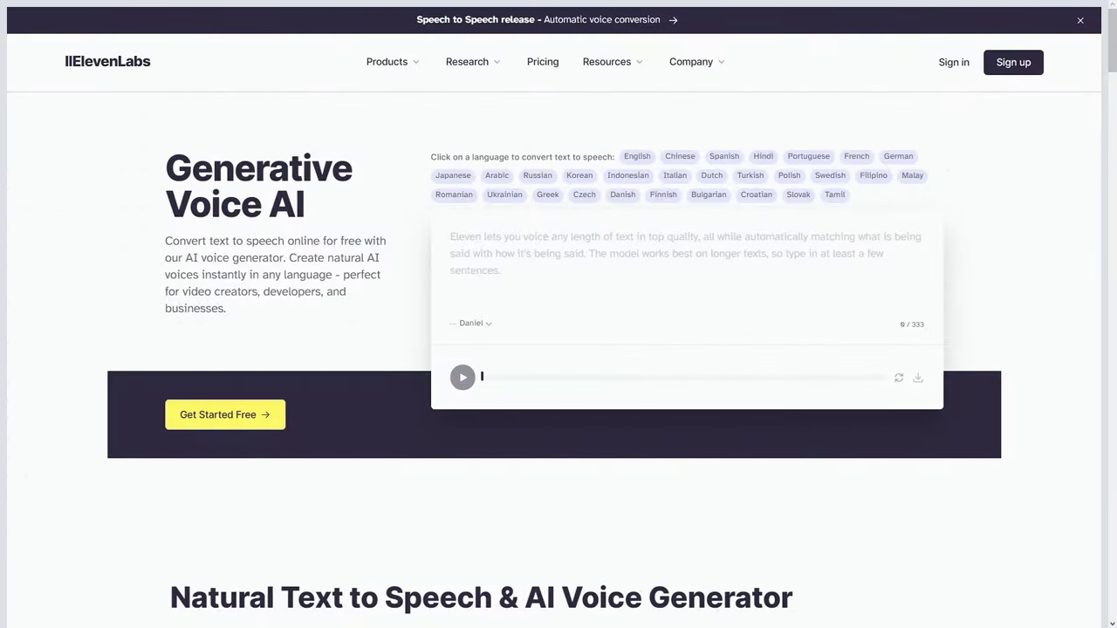
Scroll down the ElevenLabs homepage past the Projects, research and FAQ sections.
{"action": "scroll", "coordinate": [69, 289], "scroll_direction": "down", "scroll_amount": 1}
{"action": "scroll", "coordinate": [117, 379], "scroll_direction": "down", "scroll_amount": 1}
{"action": "scroll", "coordinate": [250, 387], "scroll_direction": "down", "scroll_amount": 2}
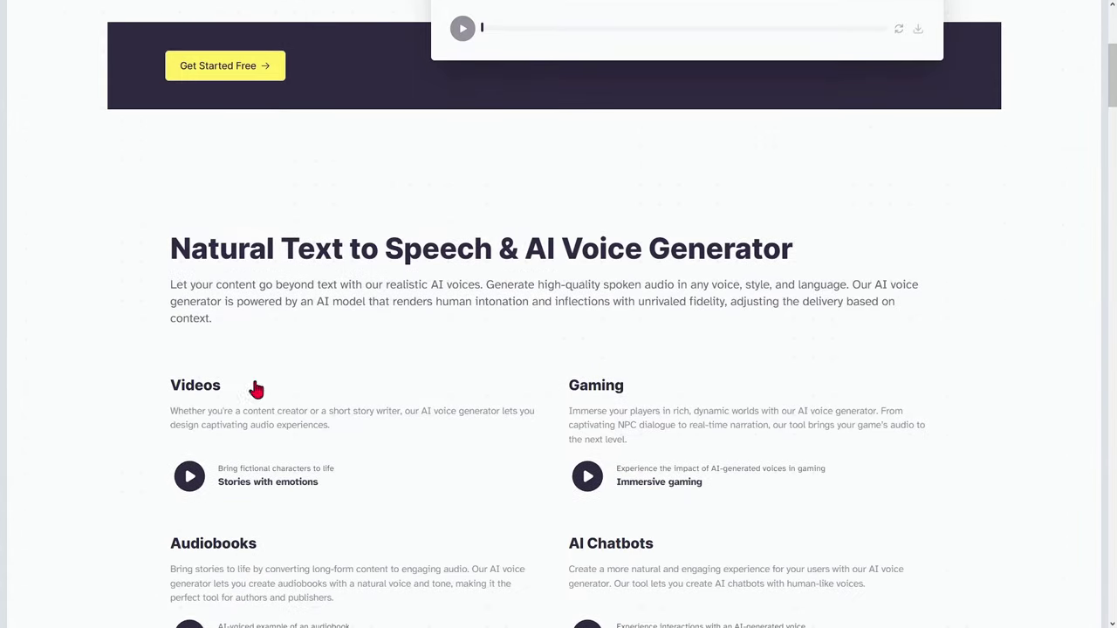
{"action": "scroll", "coordinate": [1061, 367], "scroll_direction": "down", "scroll_amount": 3}
{"action": "scroll", "coordinate": [1052, 370], "scroll_direction": "down", "scroll_amount": 2}
{"action": "scroll", "coordinate": [1051, 374], "scroll_direction": "down", "scroll_amount": 2}
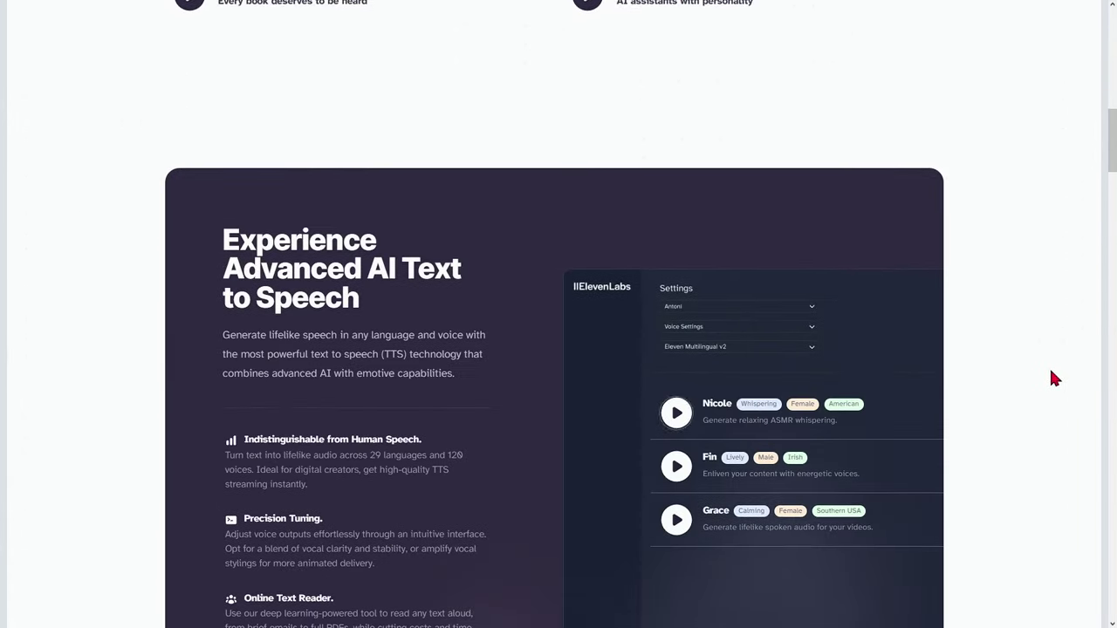
{"action": "scroll", "coordinate": [1051, 377], "scroll_direction": "down", "scroll_amount": 1}
{"action": "scroll", "coordinate": [1048, 373], "scroll_direction": "down", "scroll_amount": 2}
{"action": "scroll", "coordinate": [1044, 374], "scroll_direction": "down", "scroll_amount": 2}
{"action": "scroll", "coordinate": [1043, 374], "scroll_direction": "down", "scroll_amount": 2}
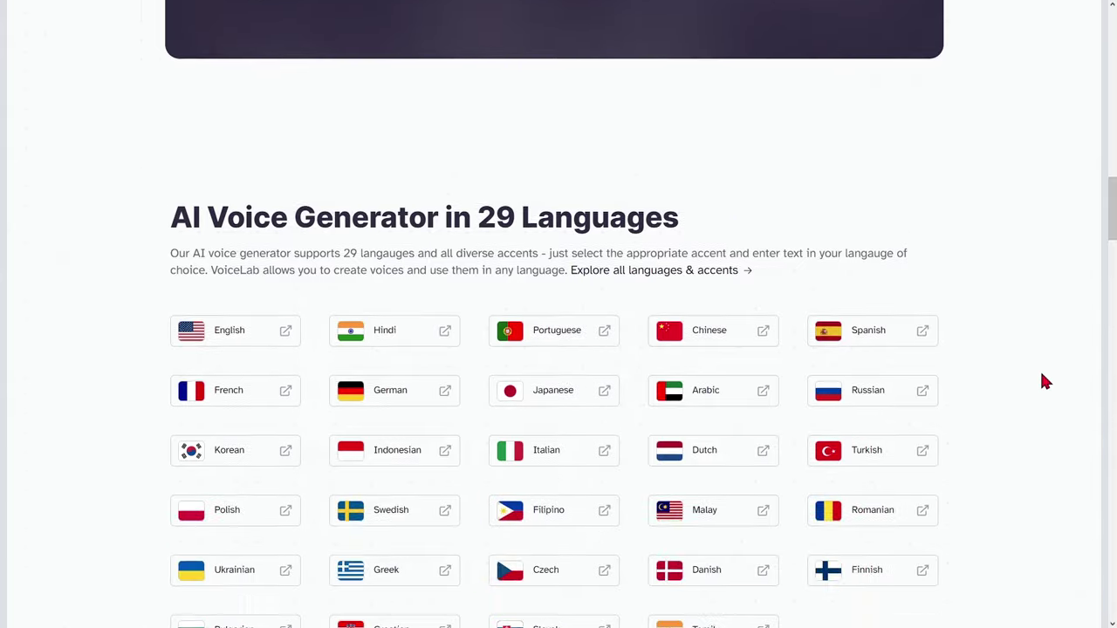
{"action": "scroll", "coordinate": [1042, 374], "scroll_direction": "down", "scroll_amount": 2}
{"action": "scroll", "coordinate": [1041, 374], "scroll_direction": "down", "scroll_amount": 1}
{"action": "scroll", "coordinate": [1040, 376], "scroll_direction": "down", "scroll_amount": 2}
{"action": "scroll", "coordinate": [1040, 377], "scroll_direction": "down", "scroll_amount": 2}
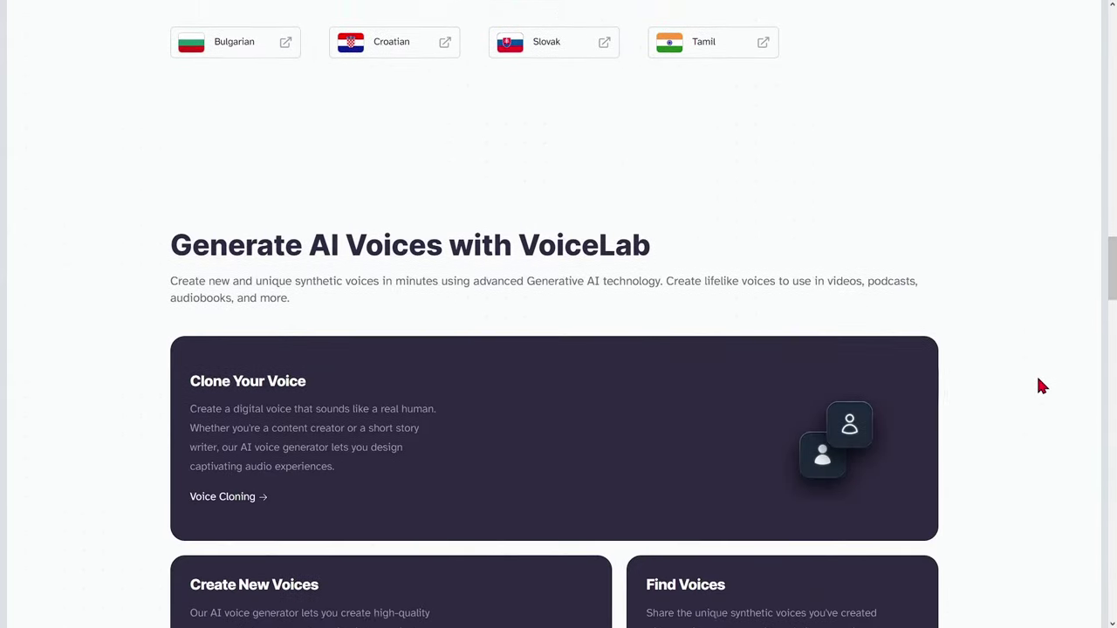
{"action": "scroll", "coordinate": [1037, 380], "scroll_direction": "down", "scroll_amount": 1}
{"action": "scroll", "coordinate": [1040, 385], "scroll_direction": "down", "scroll_amount": 1}
{"action": "scroll", "coordinate": [1040, 385], "scroll_direction": "down", "scroll_amount": 2}
{"action": "scroll", "coordinate": [1038, 386], "scroll_direction": "down", "scroll_amount": 2}
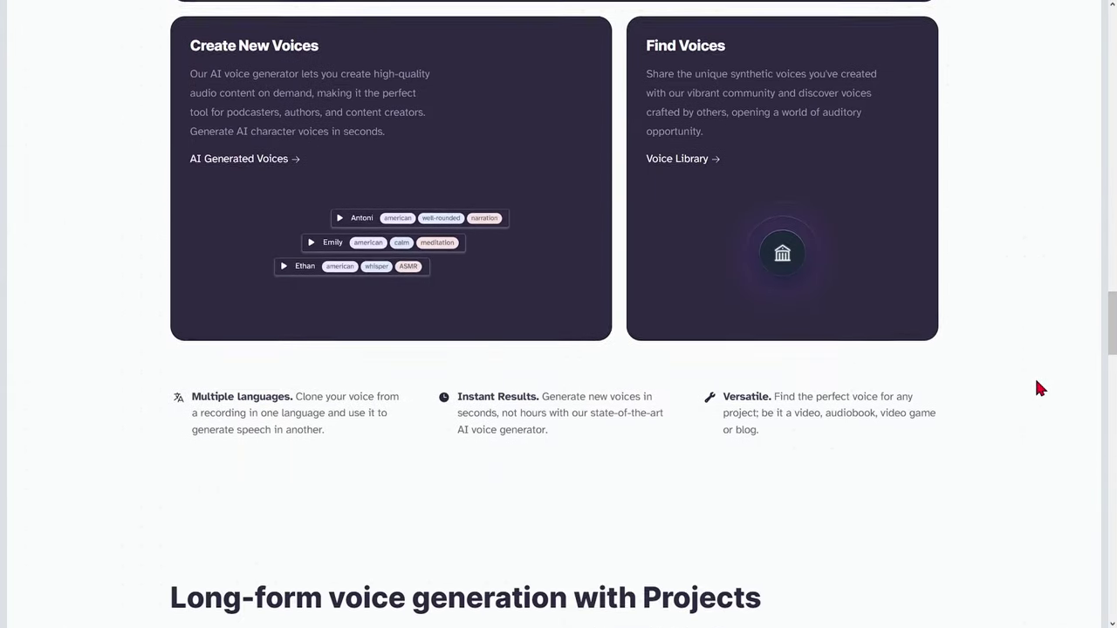
{"action": "scroll", "coordinate": [1038, 391], "scroll_direction": "down", "scroll_amount": 2}
{"action": "scroll", "coordinate": [1039, 391], "scroll_direction": "down", "scroll_amount": 3}
{"action": "scroll", "coordinate": [1038, 391], "scroll_direction": "down", "scroll_amount": 1}
{"action": "scroll", "coordinate": [1039, 391], "scroll_direction": "down", "scroll_amount": 1}
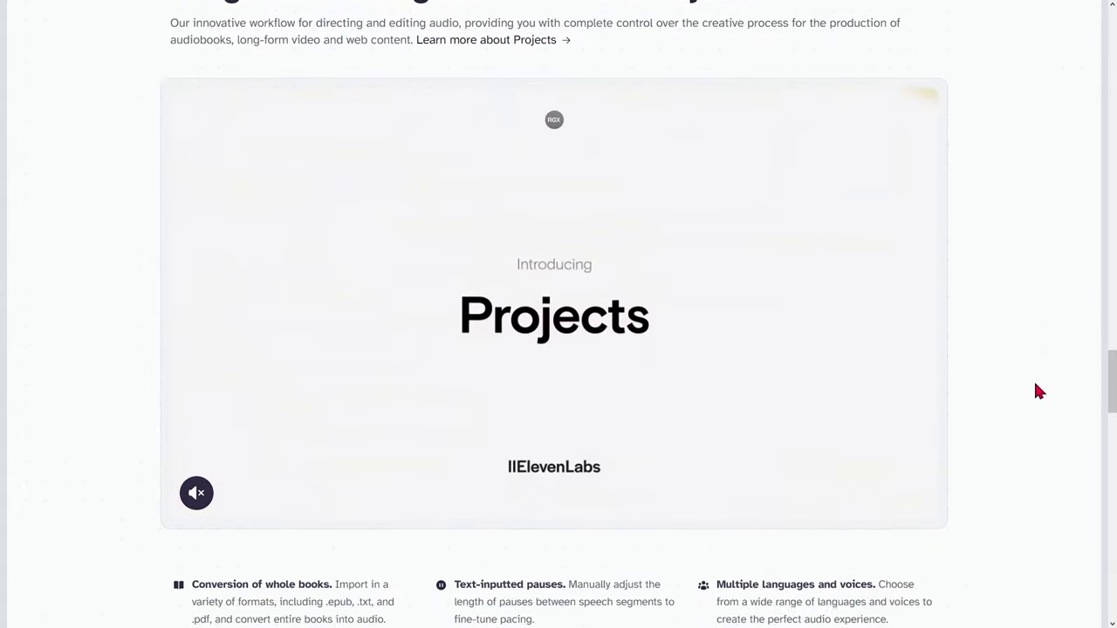
{"action": "scroll", "coordinate": [1038, 391], "scroll_direction": "down", "scroll_amount": 1}
{"action": "scroll", "coordinate": [1035, 385], "scroll_direction": "down", "scroll_amount": 1}
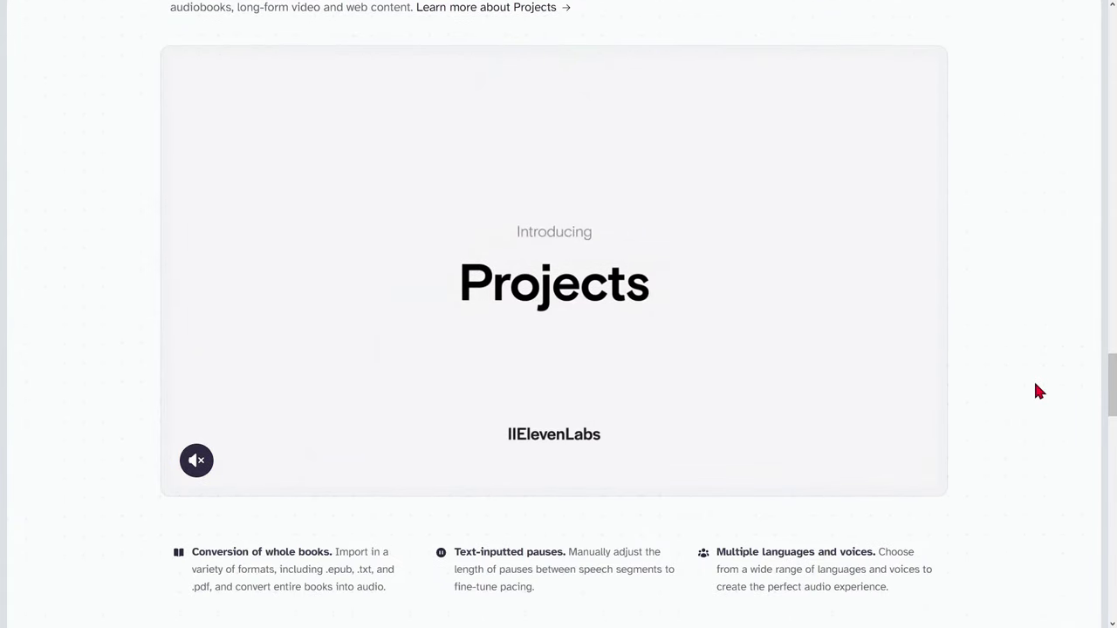
{"action": "scroll", "coordinate": [1035, 385], "scroll_direction": "down", "scroll_amount": 2}
{"action": "scroll", "coordinate": [1034, 387], "scroll_direction": "down", "scroll_amount": 3}
{"action": "scroll", "coordinate": [1034, 388], "scroll_direction": "down", "scroll_amount": 2}
{"action": "scroll", "coordinate": [1033, 388], "scroll_direction": "down", "scroll_amount": 1}
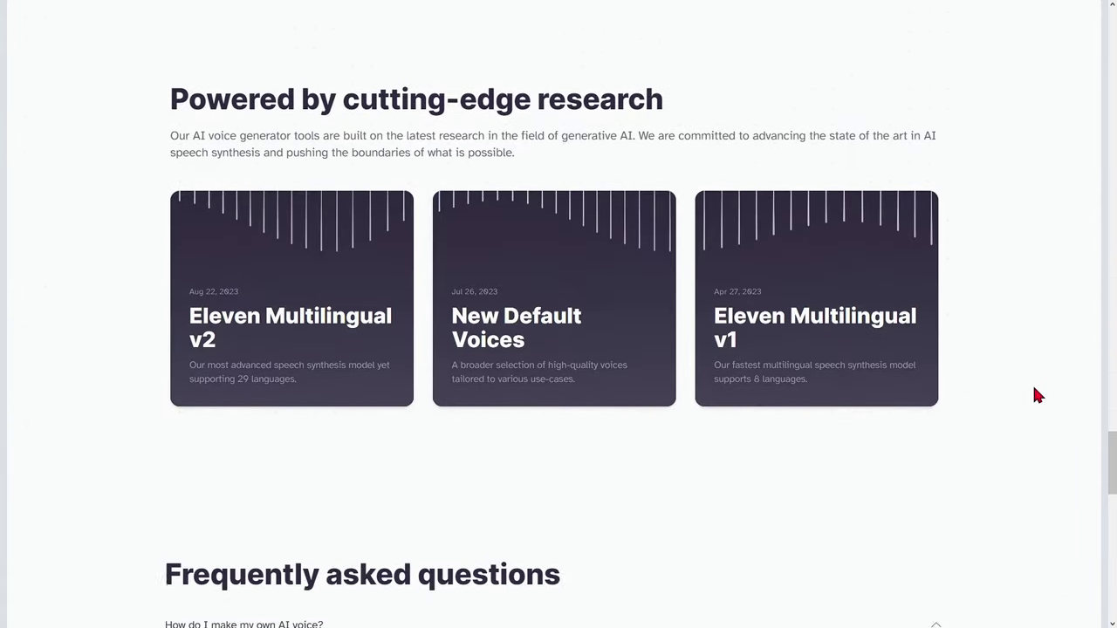
{"action": "scroll", "coordinate": [1033, 388], "scroll_direction": "down", "scroll_amount": 2}
{"action": "scroll", "coordinate": [1034, 388], "scroll_direction": "down", "scroll_amount": 2}
{"action": "scroll", "coordinate": [1033, 390], "scroll_direction": "down", "scroll_amount": 5}
{"action": "scroll", "coordinate": [1034, 389], "scroll_direction": "down", "scroll_amount": 4}
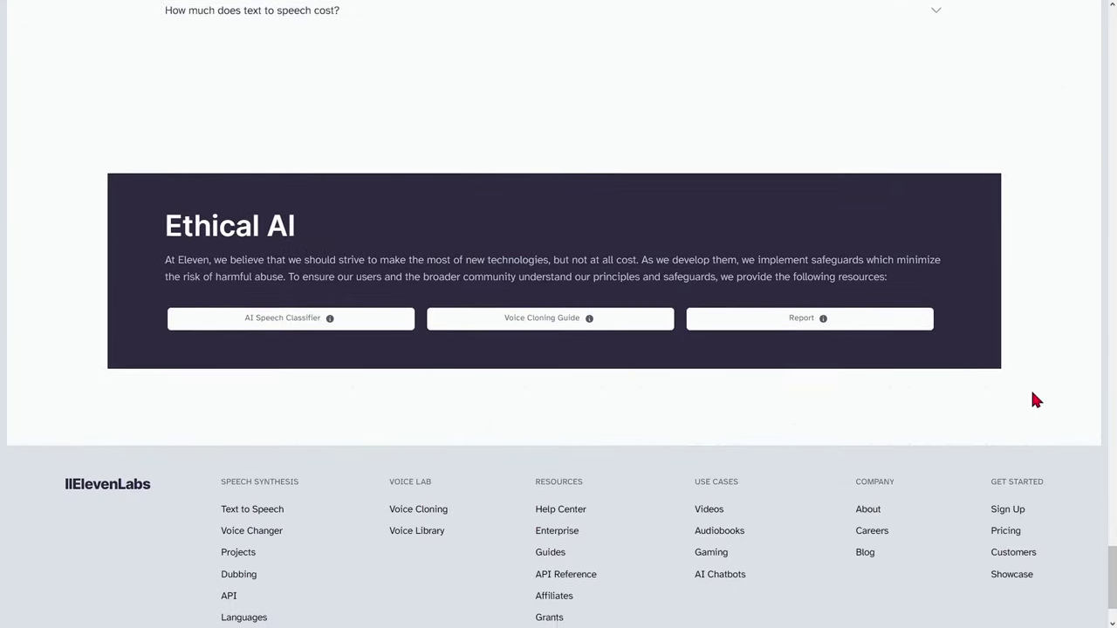
{"action": "scroll", "coordinate": [1032, 391], "scroll_direction": "down", "scroll_amount": 1}
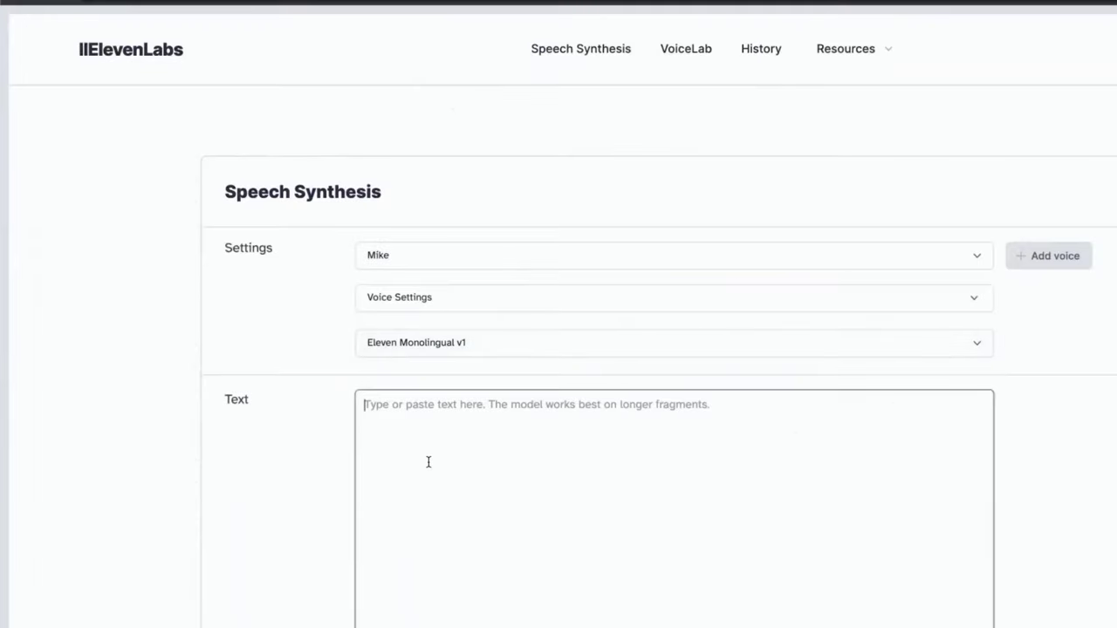
Generate Mike-voice speech, then lower Stability, retune Clarity + Similarity and regenerate.
{"action": "type", "text": "H"}
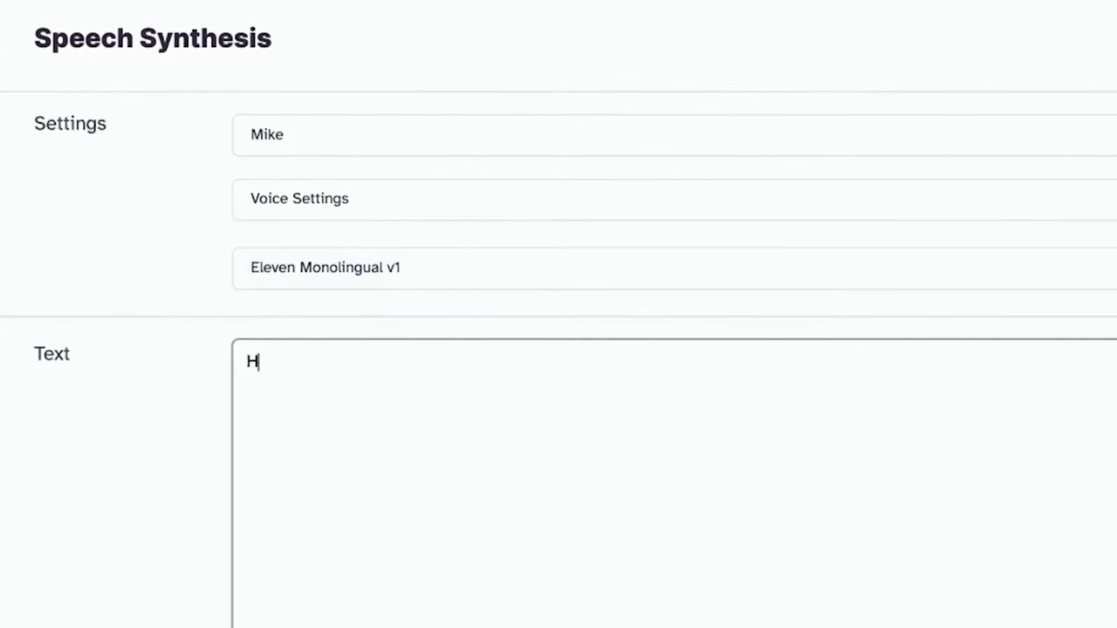
{"action": "type", "text": "ello there"}
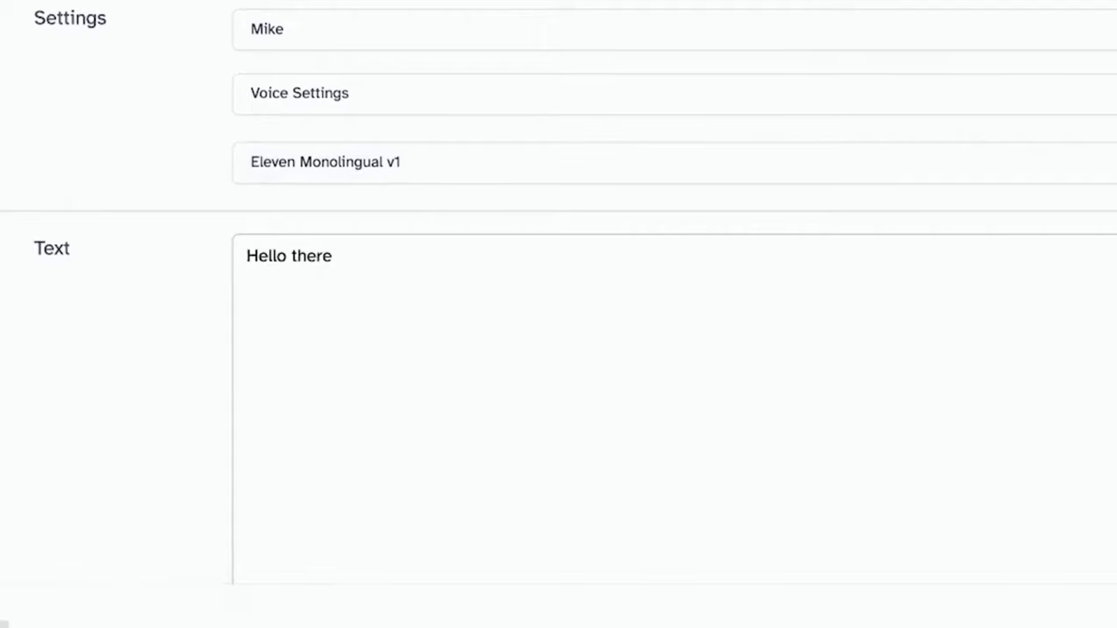
{"action": "type", "text": "a"}
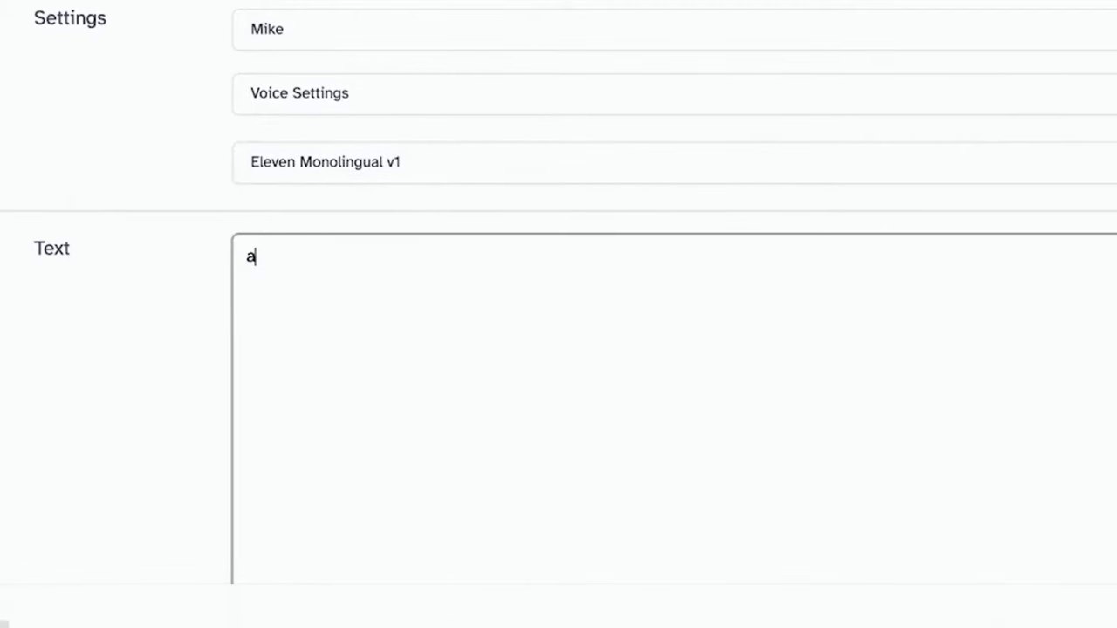
{"action": "type", "text": "m very good"}
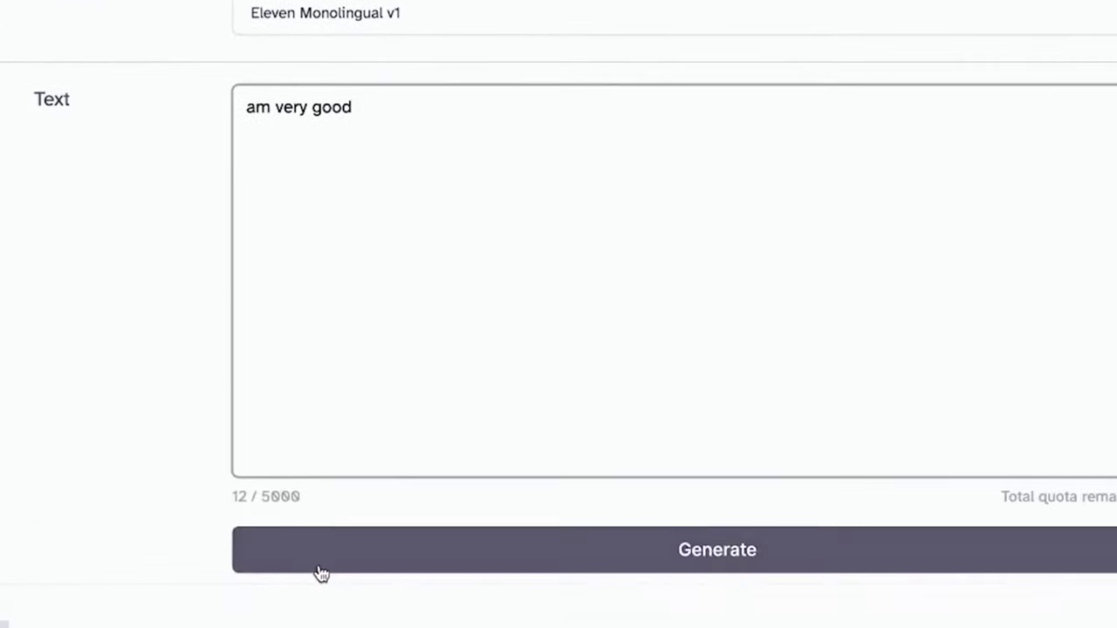
{"action": "left_click", "coordinate": [319, 571]}
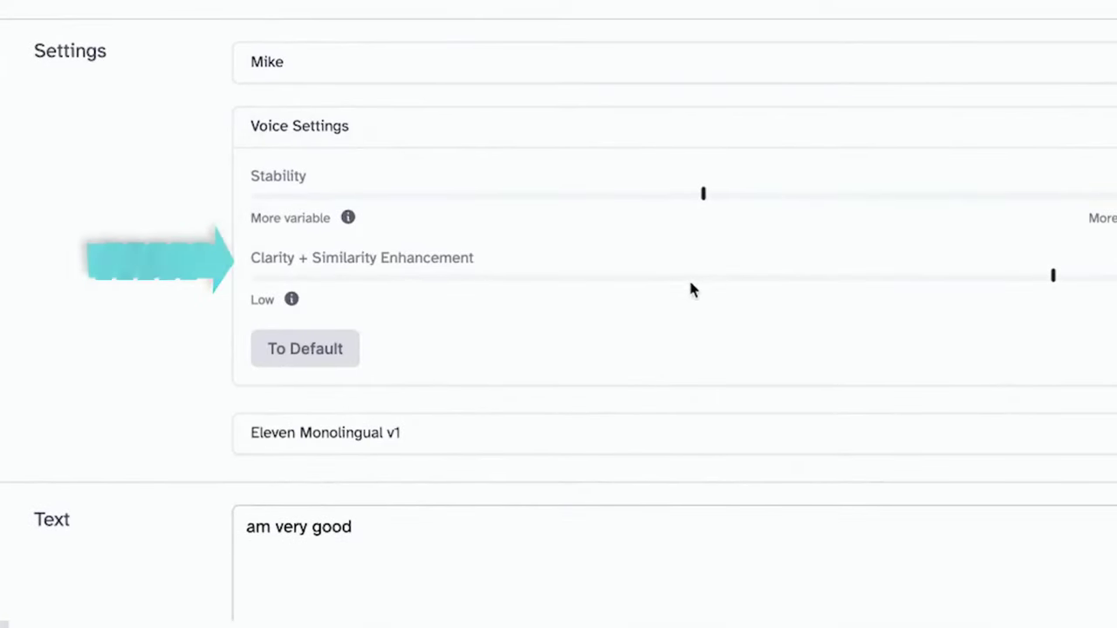
{"action": "left_click", "coordinate": [369, 276]}
{"action": "left_click", "coordinate": [367, 196]}
{"action": "left_click", "coordinate": [800, 275]}
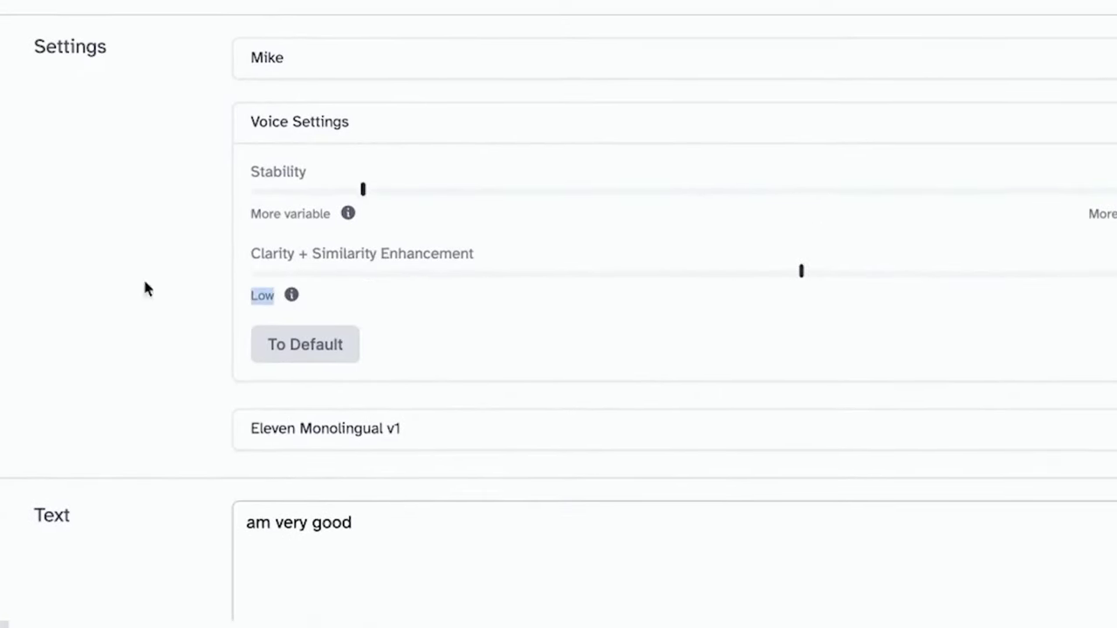
{"action": "scroll", "coordinate": [399, 536], "scroll_direction": "down", "scroll_amount": 1}
{"action": "scroll", "coordinate": [447, 541], "scroll_direction": "down", "scroll_amount": 3}
{"action": "left_click", "coordinate": [451, 566]}
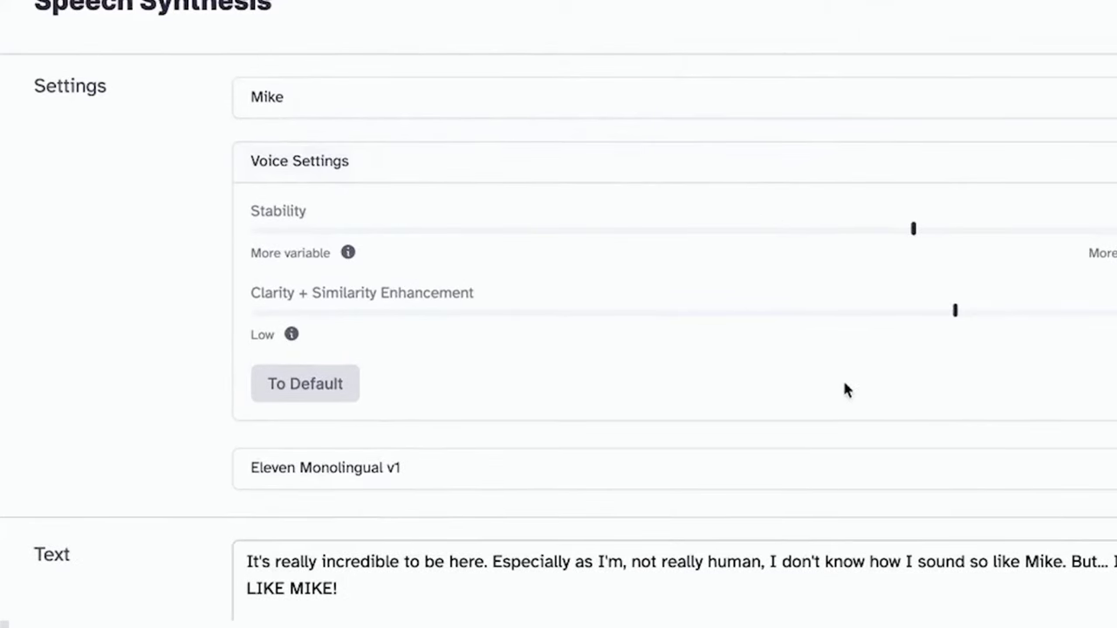
Switch the speech model to Eleven Multilingual v1.
{"action": "left_click", "coordinate": [683, 474]}
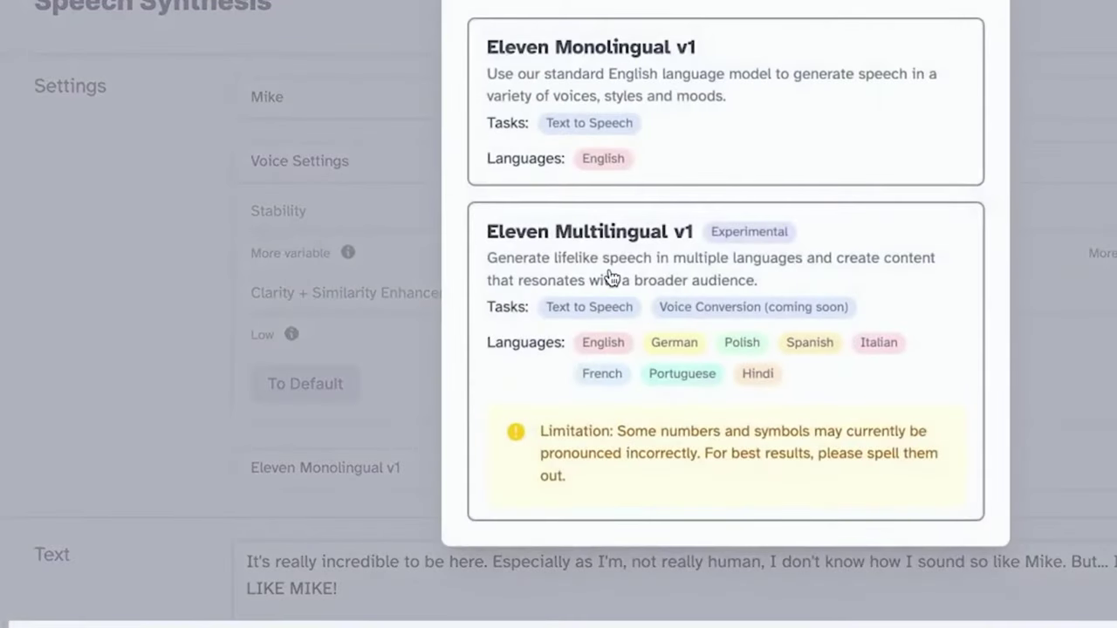
{"action": "left_click", "coordinate": [839, 288]}
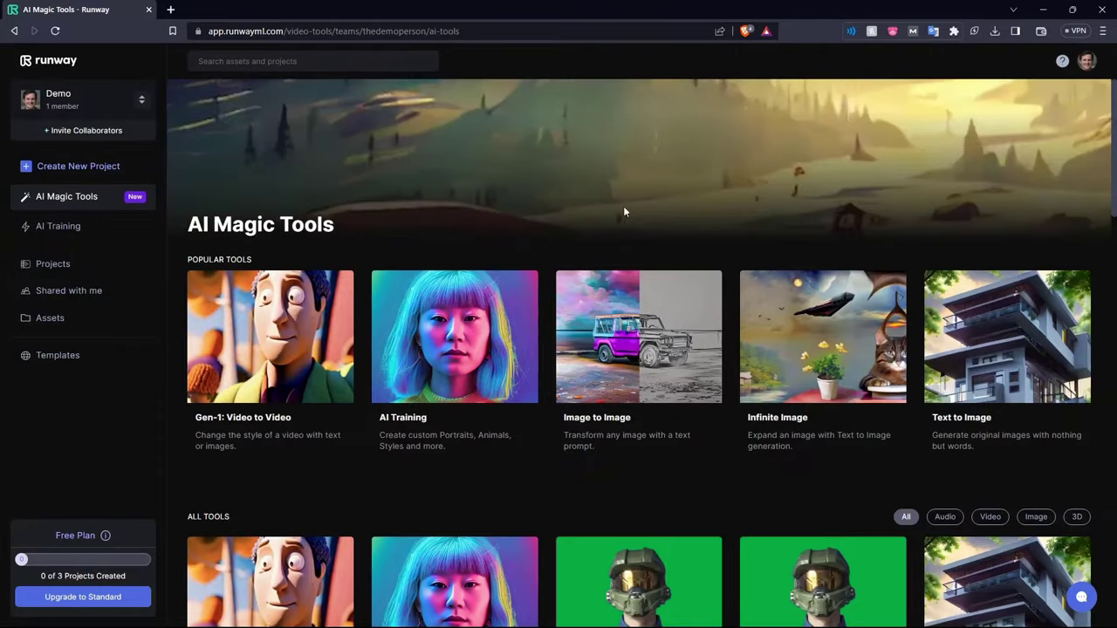
Filter AI Magic Tools to Video, open Gen-1: Video to Video and play its result.
{"action": "scroll", "coordinate": [926, 215], "scroll_direction": "down", "scroll_amount": 4}
{"action": "left_click", "coordinate": [990, 195]}
{"action": "scroll", "coordinate": [486, 424], "scroll_direction": "down", "scroll_amount": 3}
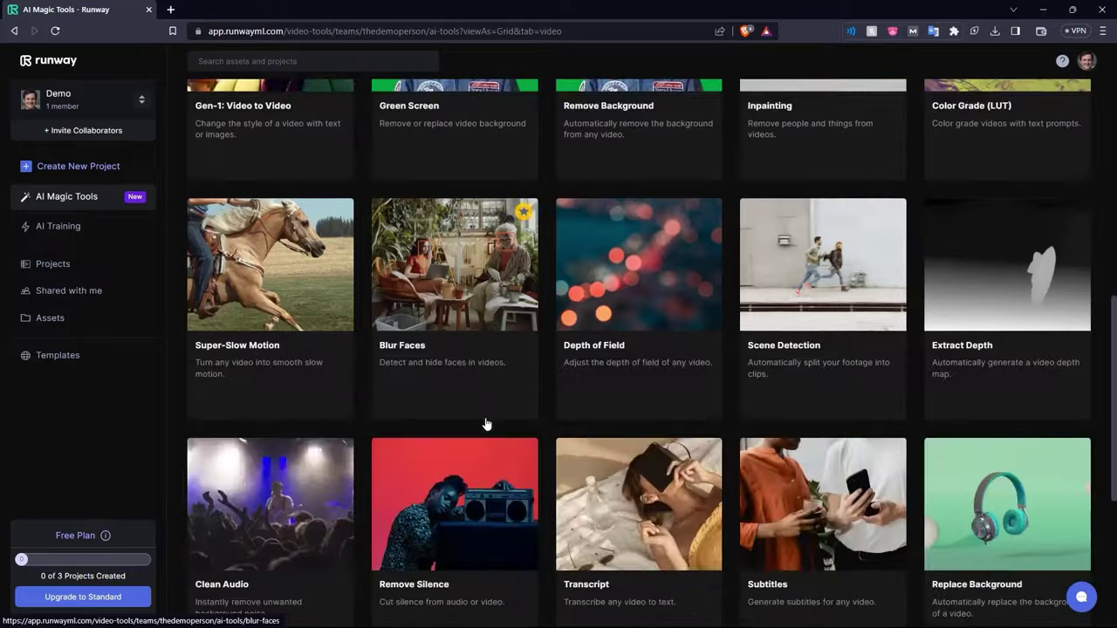
{"action": "scroll", "coordinate": [257, 429], "scroll_direction": "up", "scroll_amount": 3}
{"action": "left_click", "coordinate": [256, 429]}
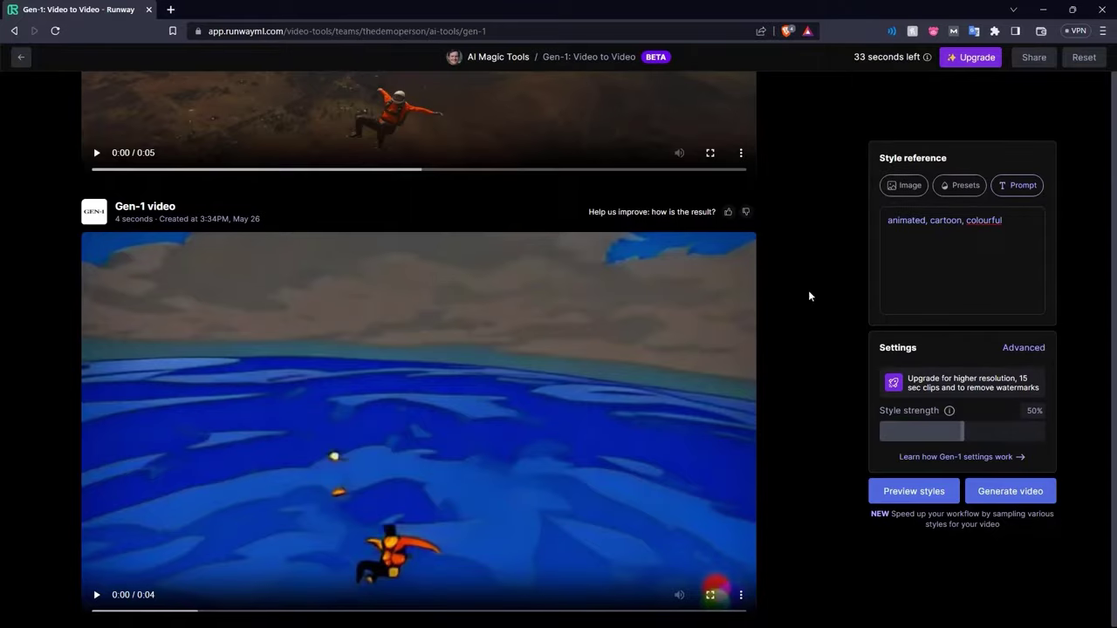
{"action": "left_click", "coordinate": [414, 444]}
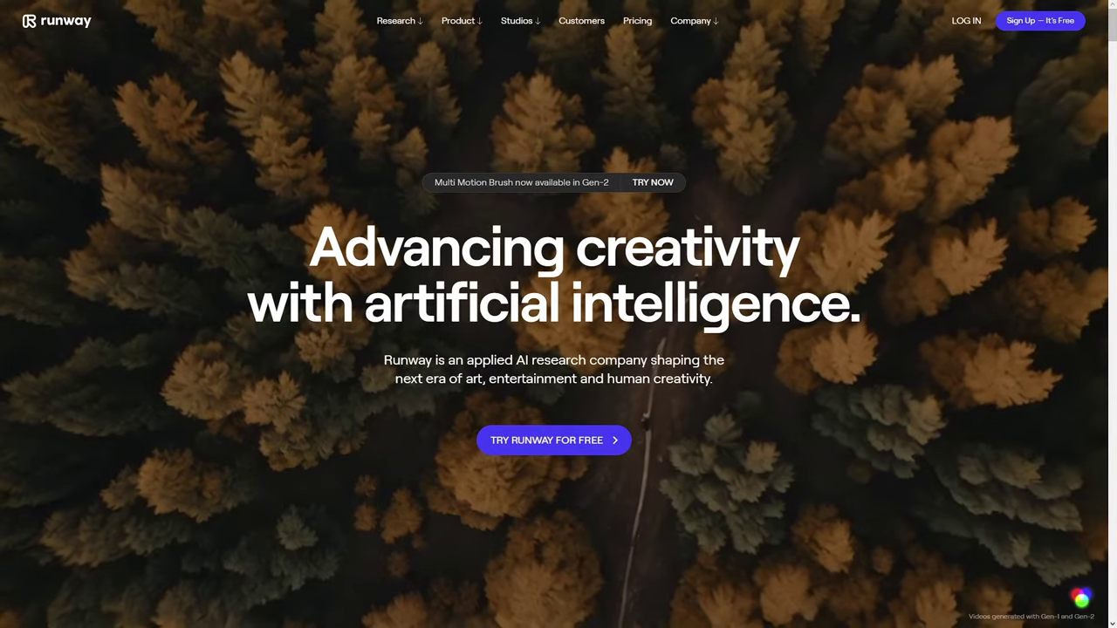
Scroll the Runway homepage past the background-removal and Green Screen demos to the testimonials.
{"action": "scroll", "coordinate": [912, 359], "scroll_direction": "down", "scroll_amount": 3}
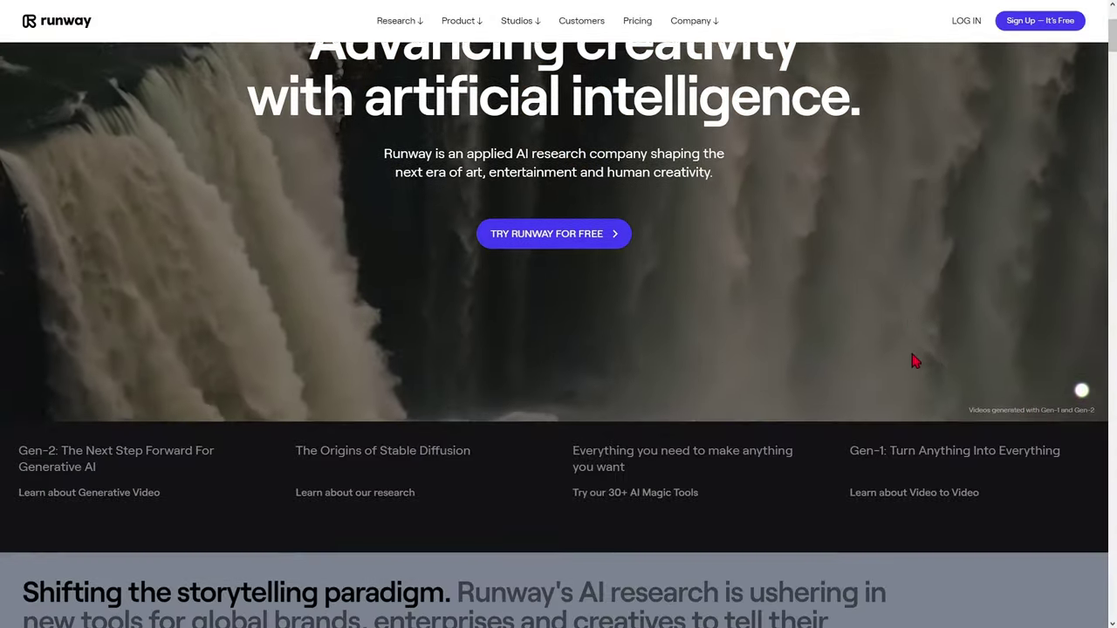
{"action": "scroll", "coordinate": [913, 359], "scroll_direction": "down", "scroll_amount": 3}
{"action": "scroll", "coordinate": [913, 364], "scroll_direction": "down", "scroll_amount": 2}
{"action": "scroll", "coordinate": [912, 384], "scroll_direction": "down", "scroll_amount": 3}
{"action": "scroll", "coordinate": [914, 404], "scroll_direction": "down", "scroll_amount": 3}
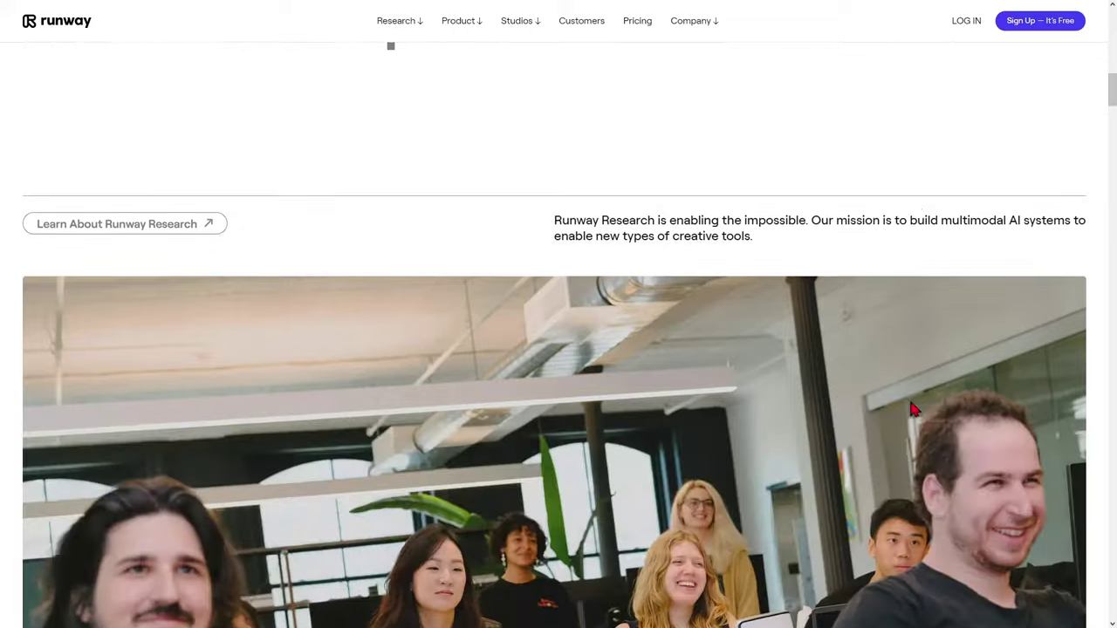
{"action": "scroll", "coordinate": [910, 406], "scroll_direction": "down", "scroll_amount": 3}
{"action": "scroll", "coordinate": [910, 406], "scroll_direction": "down", "scroll_amount": 3}
{"action": "scroll", "coordinate": [911, 411], "scroll_direction": "down", "scroll_amount": 3}
{"action": "scroll", "coordinate": [908, 412], "scroll_direction": "down", "scroll_amount": 3}
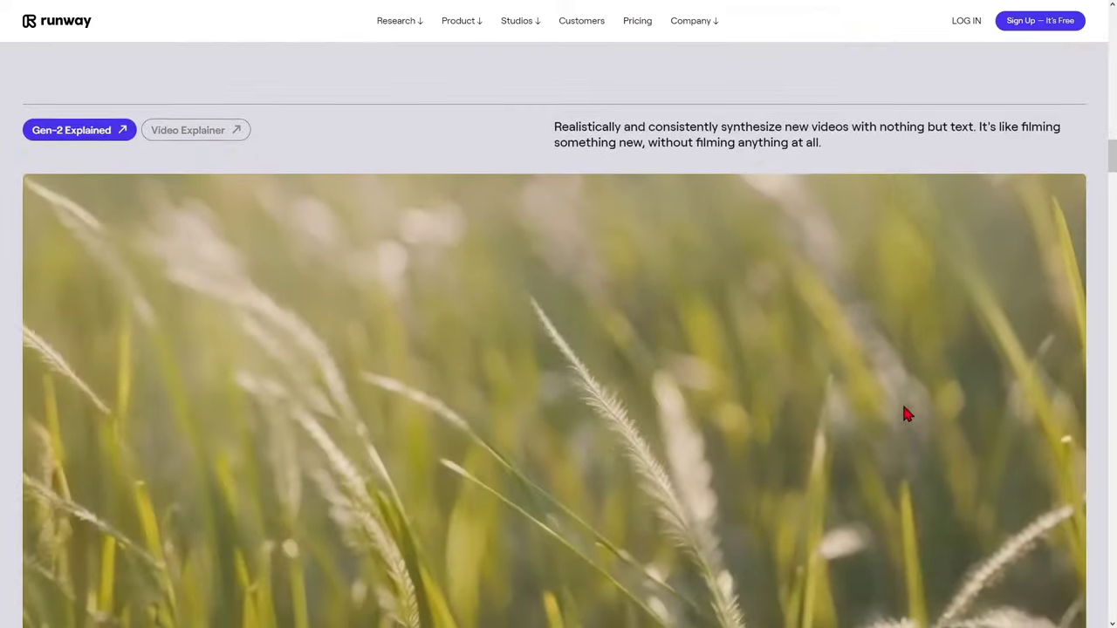
{"action": "scroll", "coordinate": [905, 414], "scroll_direction": "down", "scroll_amount": 3}
{"action": "scroll", "coordinate": [905, 414], "scroll_direction": "down", "scroll_amount": 3}
{"action": "scroll", "coordinate": [905, 415], "scroll_direction": "down", "scroll_amount": 3}
{"action": "scroll", "coordinate": [903, 415], "scroll_direction": "down", "scroll_amount": 3}
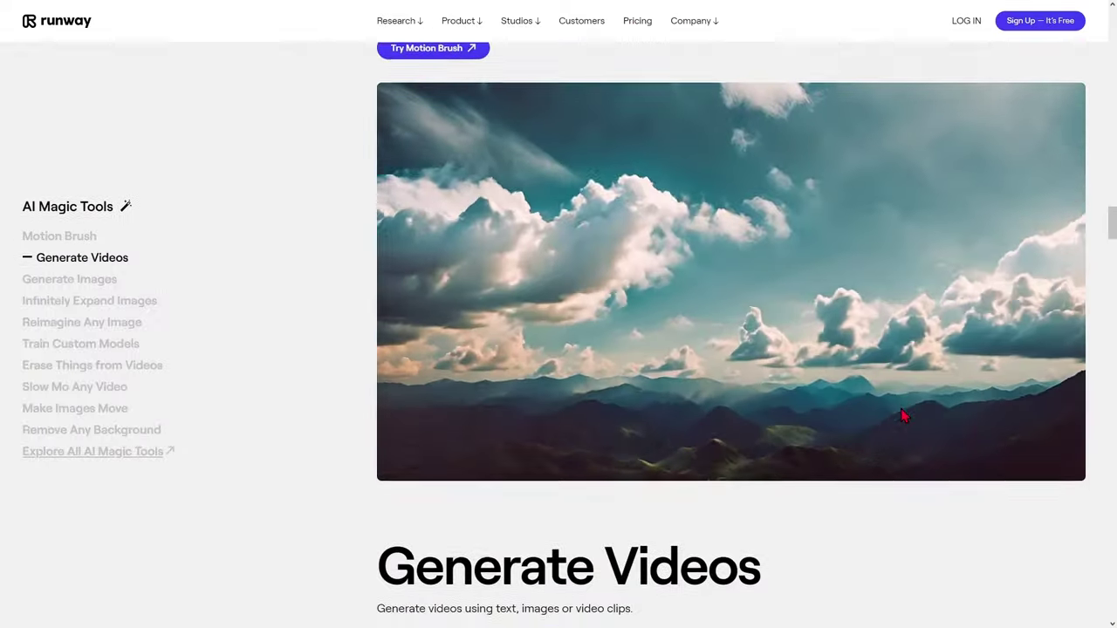
{"action": "scroll", "coordinate": [904, 415], "scroll_direction": "down", "scroll_amount": 3}
{"action": "scroll", "coordinate": [903, 415], "scroll_direction": "down", "scroll_amount": 3}
{"action": "scroll", "coordinate": [903, 415], "scroll_direction": "down", "scroll_amount": 3}
{"action": "scroll", "coordinate": [904, 415], "scroll_direction": "down", "scroll_amount": 3}
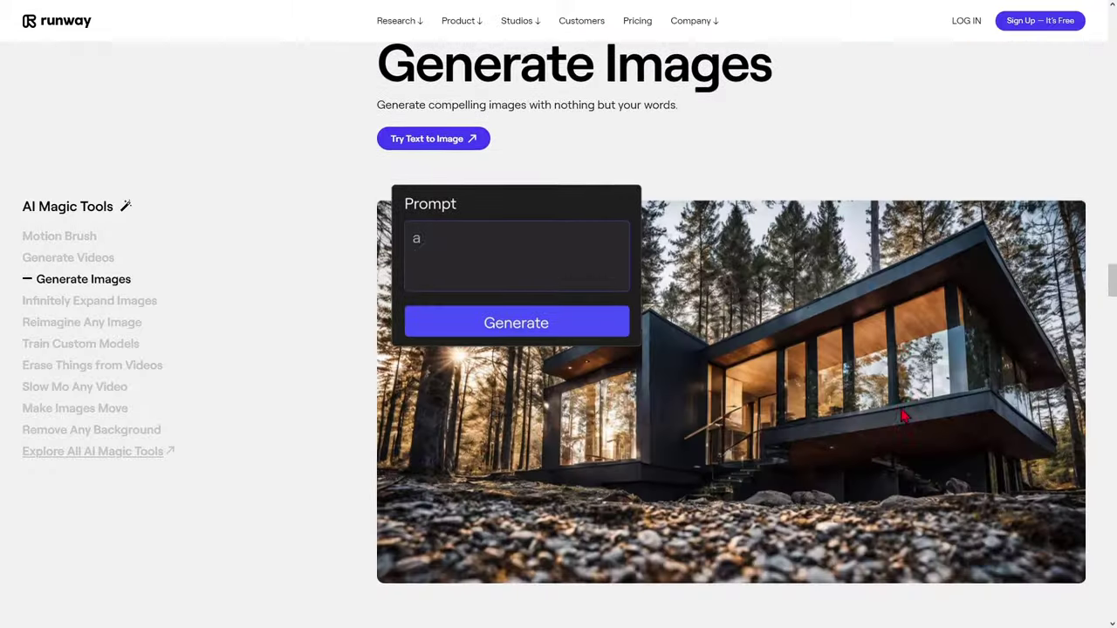
{"action": "scroll", "coordinate": [903, 416], "scroll_direction": "down", "scroll_amount": 3}
{"action": "scroll", "coordinate": [903, 415], "scroll_direction": "down", "scroll_amount": 4}
{"action": "scroll", "coordinate": [903, 416], "scroll_direction": "down", "scroll_amount": 4}
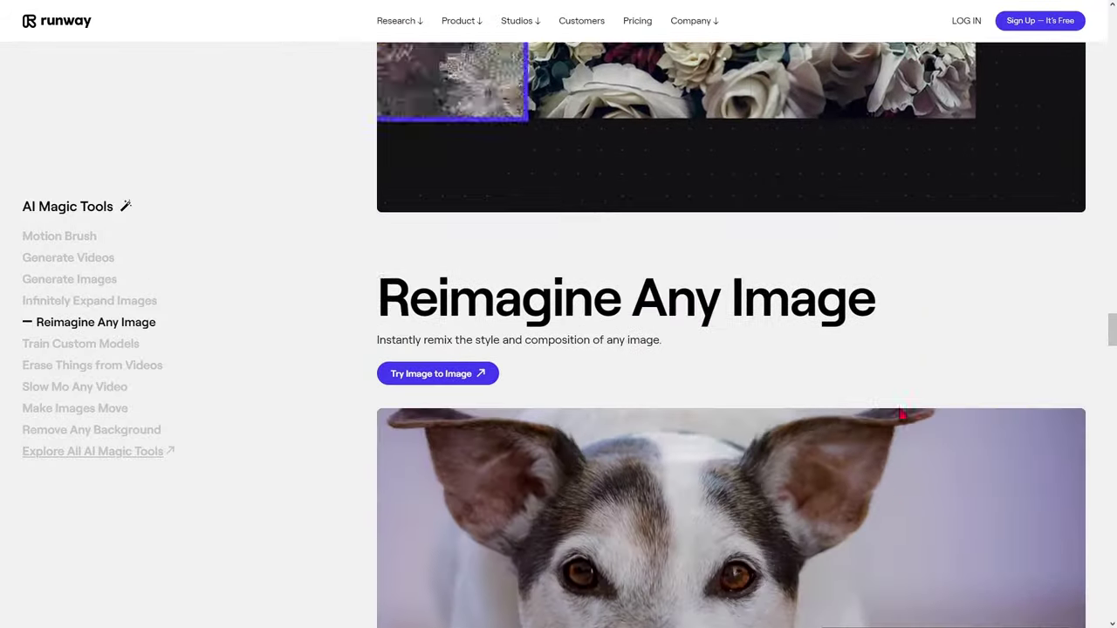
{"action": "scroll", "coordinate": [903, 416], "scroll_direction": "down", "scroll_amount": 2}
{"action": "scroll", "coordinate": [903, 416], "scroll_direction": "down", "scroll_amount": 4}
{"action": "scroll", "coordinate": [903, 416], "scroll_direction": "down", "scroll_amount": 2}
{"action": "scroll", "coordinate": [903, 416], "scroll_direction": "down", "scroll_amount": 4}
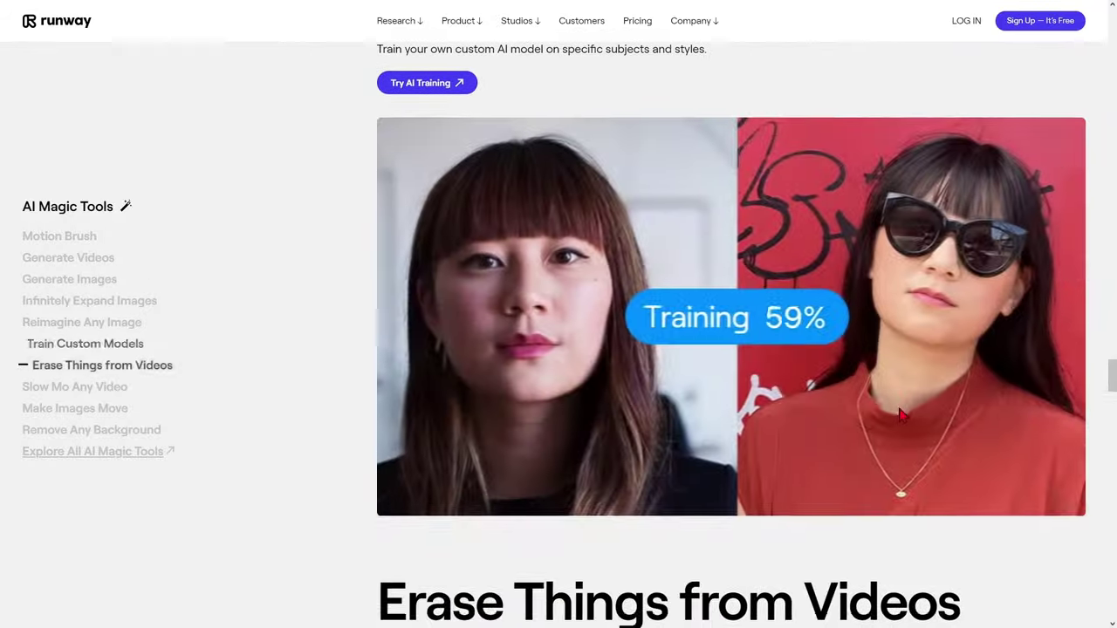
{"action": "scroll", "coordinate": [903, 416], "scroll_direction": "down", "scroll_amount": 1}
{"action": "scroll", "coordinate": [903, 417], "scroll_direction": "down", "scroll_amount": 4}
{"action": "scroll", "coordinate": [903, 417], "scroll_direction": "down", "scroll_amount": 3}
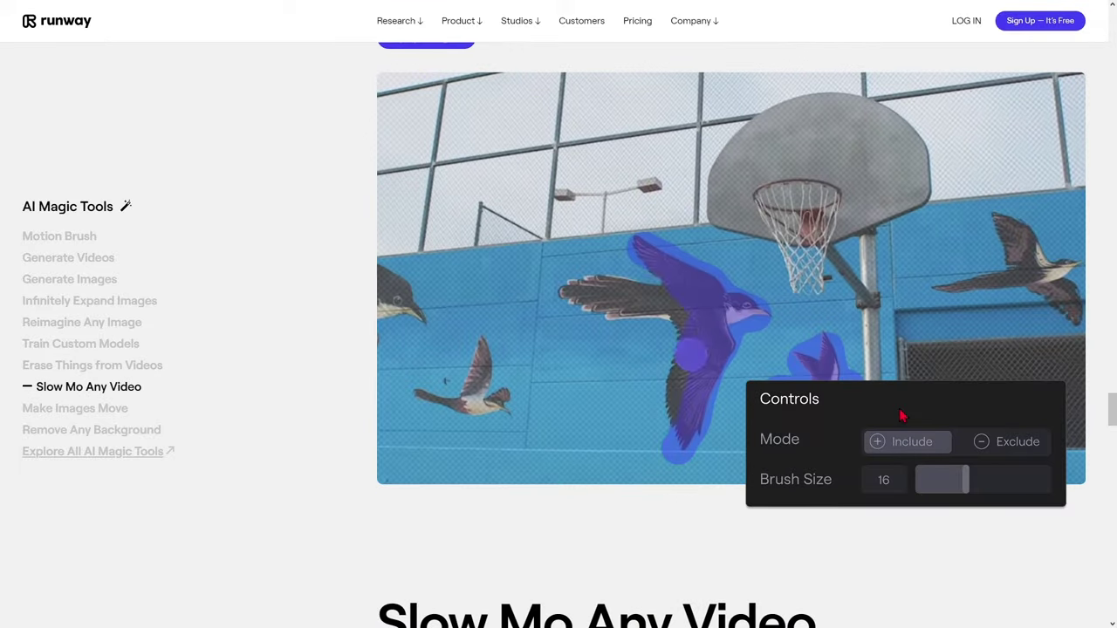
{"action": "scroll", "coordinate": [903, 417], "scroll_direction": "down", "scroll_amount": 5}
{"action": "scroll", "coordinate": [903, 417], "scroll_direction": "down", "scroll_amount": 2}
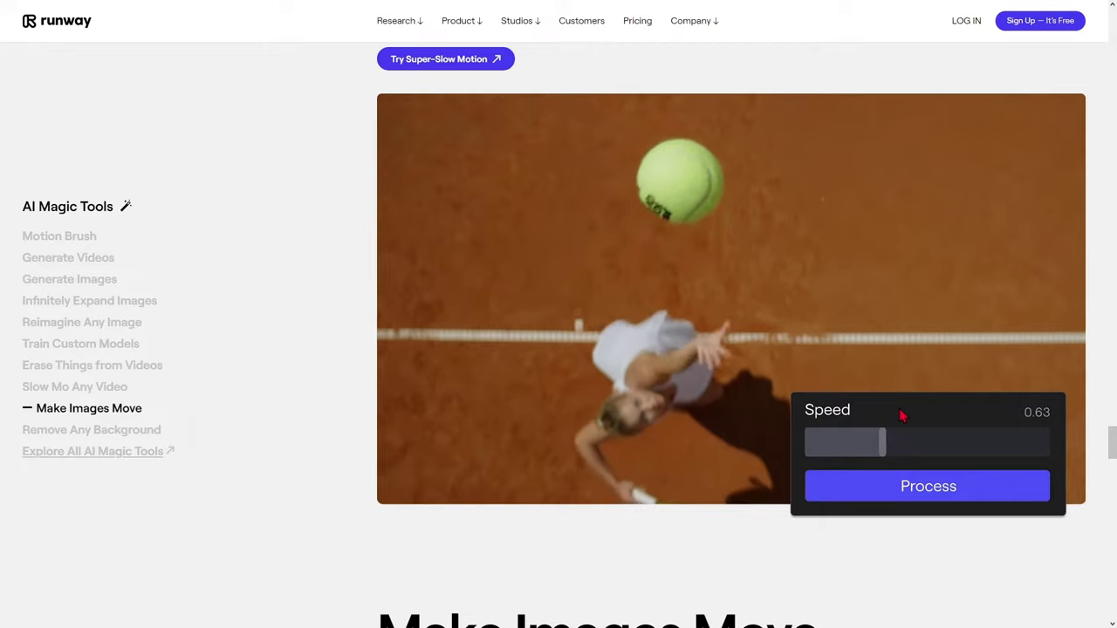
{"action": "scroll", "coordinate": [903, 416], "scroll_direction": "down", "scroll_amount": 5}
{"action": "scroll", "coordinate": [903, 416], "scroll_direction": "down", "scroll_amount": 2}
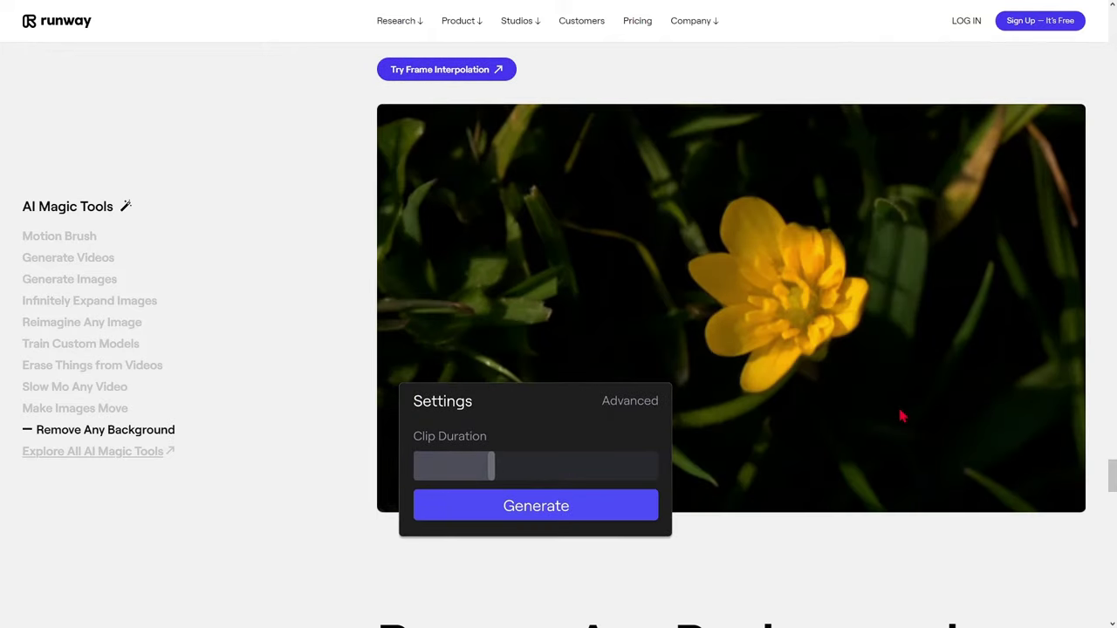
{"action": "scroll", "coordinate": [903, 417], "scroll_direction": "down", "scroll_amount": 5}
{"action": "scroll", "coordinate": [903, 416], "scroll_direction": "down", "scroll_amount": 2}
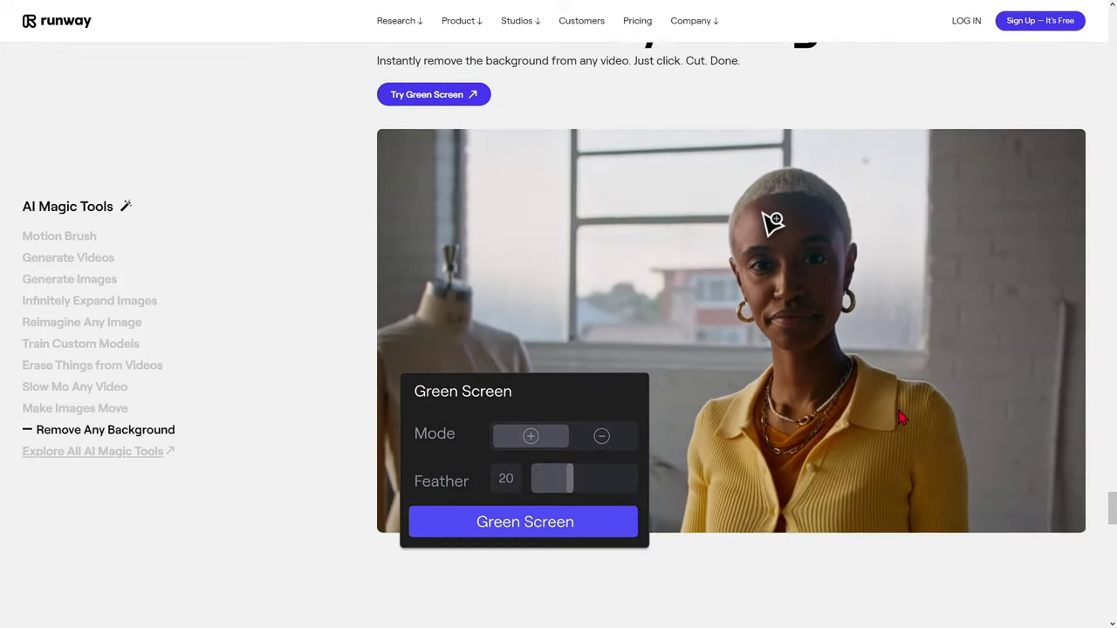
{"action": "scroll", "coordinate": [899, 416], "scroll_direction": "down", "scroll_amount": 2}
{"action": "scroll", "coordinate": [898, 417], "scroll_direction": "down", "scroll_amount": 5}
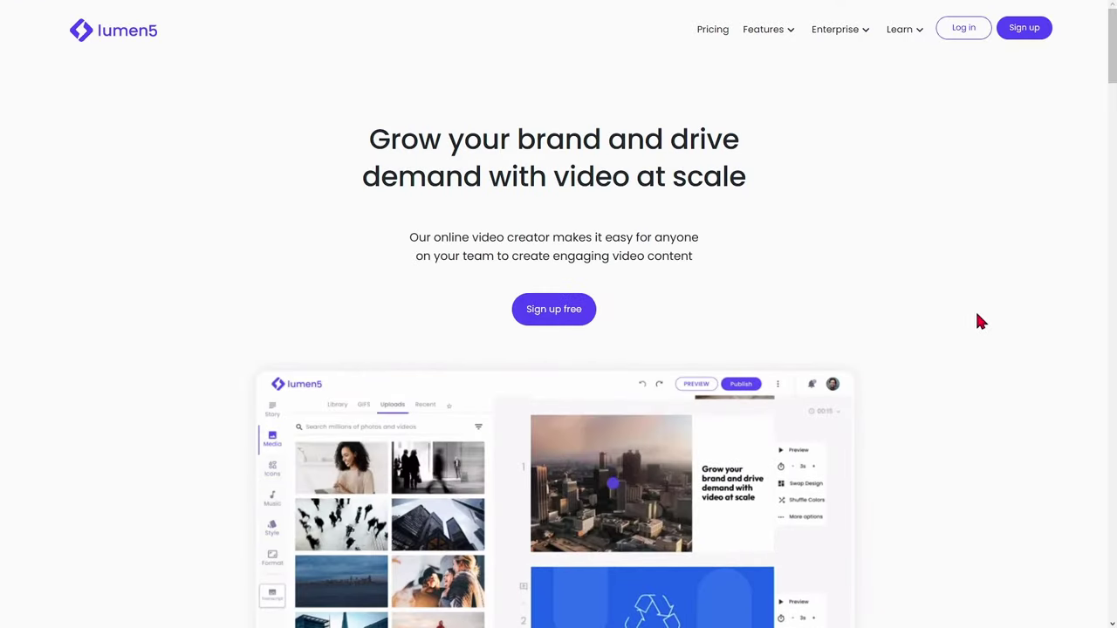
Scroll through the Lumen5 homepage and back up to the top.
{"action": "scroll", "coordinate": [973, 319], "scroll_direction": "down", "scroll_amount": 2}
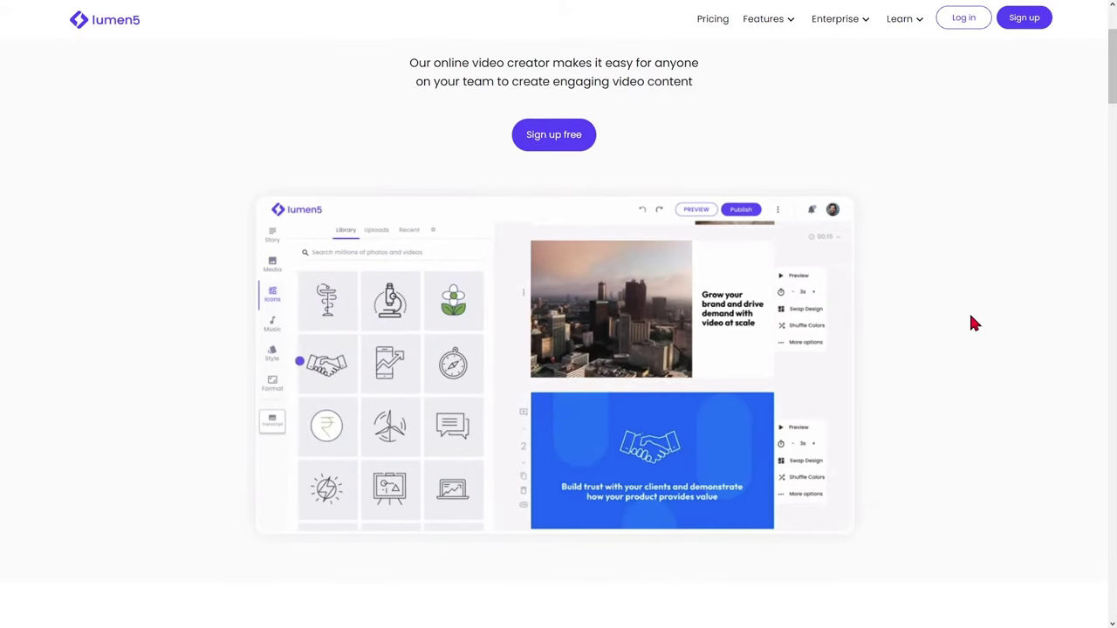
{"action": "scroll", "coordinate": [973, 323], "scroll_direction": "down", "scroll_amount": 2}
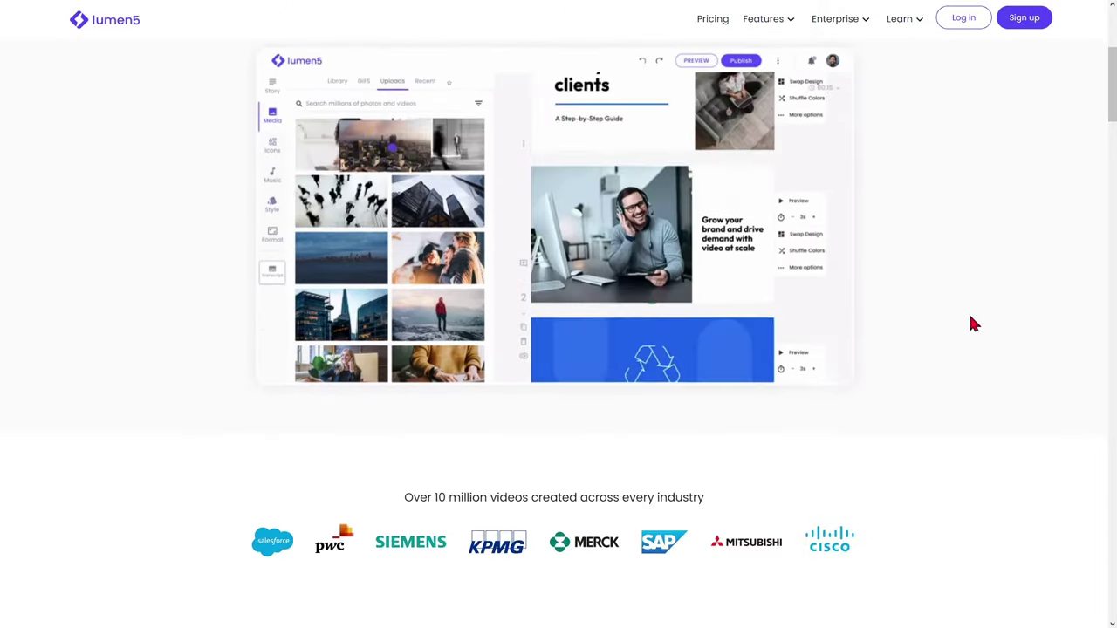
{"action": "scroll", "coordinate": [971, 323], "scroll_direction": "down", "scroll_amount": 3}
{"action": "scroll", "coordinate": [971, 324], "scroll_direction": "down", "scroll_amount": 3}
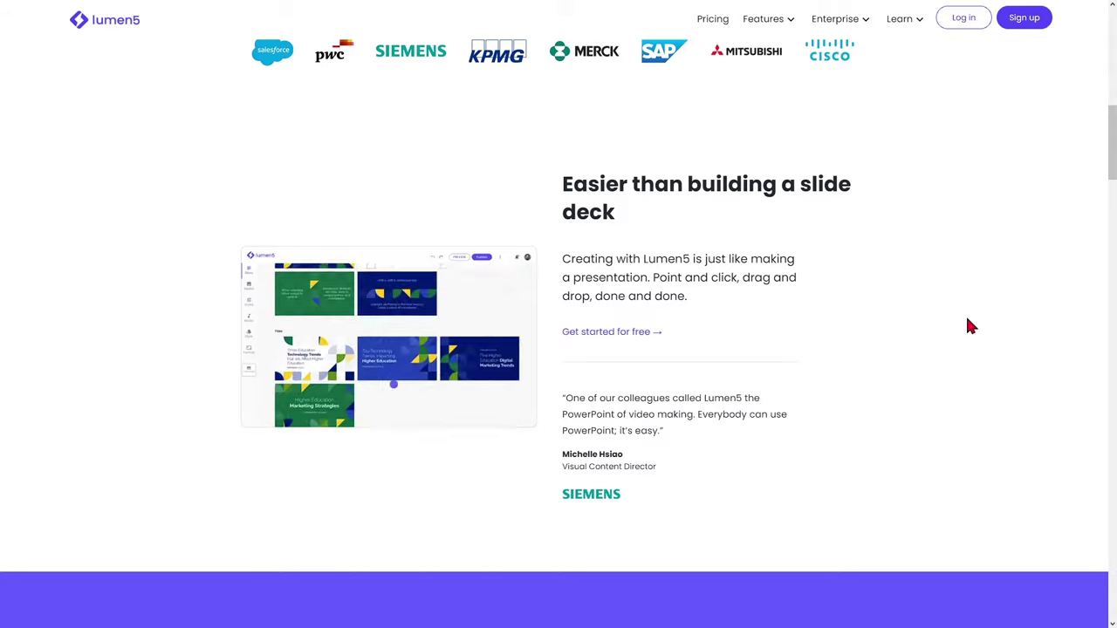
{"action": "scroll", "coordinate": [965, 319], "scroll_direction": "down", "scroll_amount": 1}
{"action": "scroll", "coordinate": [964, 320], "scroll_direction": "down", "scroll_amount": 5}
{"action": "scroll", "coordinate": [962, 321], "scroll_direction": "down", "scroll_amount": 5}
{"action": "scroll", "coordinate": [962, 328], "scroll_direction": "down", "scroll_amount": 2}
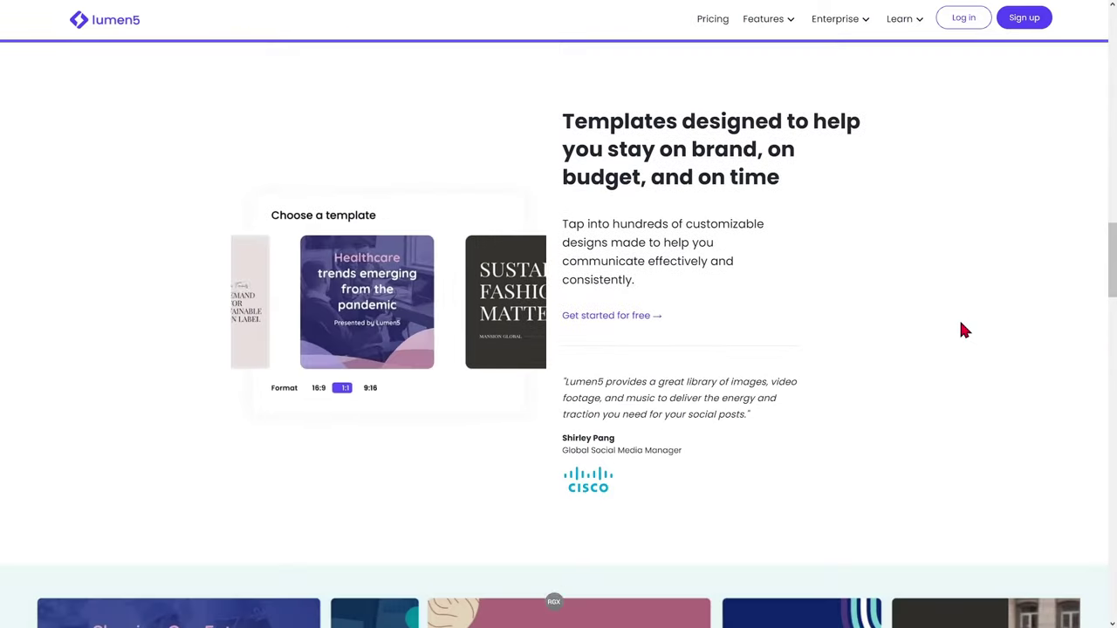
{"action": "scroll", "coordinate": [960, 328], "scroll_direction": "down", "scroll_amount": 3}
{"action": "scroll", "coordinate": [960, 330], "scroll_direction": "down", "scroll_amount": 3}
{"action": "scroll", "coordinate": [959, 334], "scroll_direction": "down", "scroll_amount": 7}
{"action": "scroll", "coordinate": [960, 366], "scroll_direction": "down", "scroll_amount": 10}
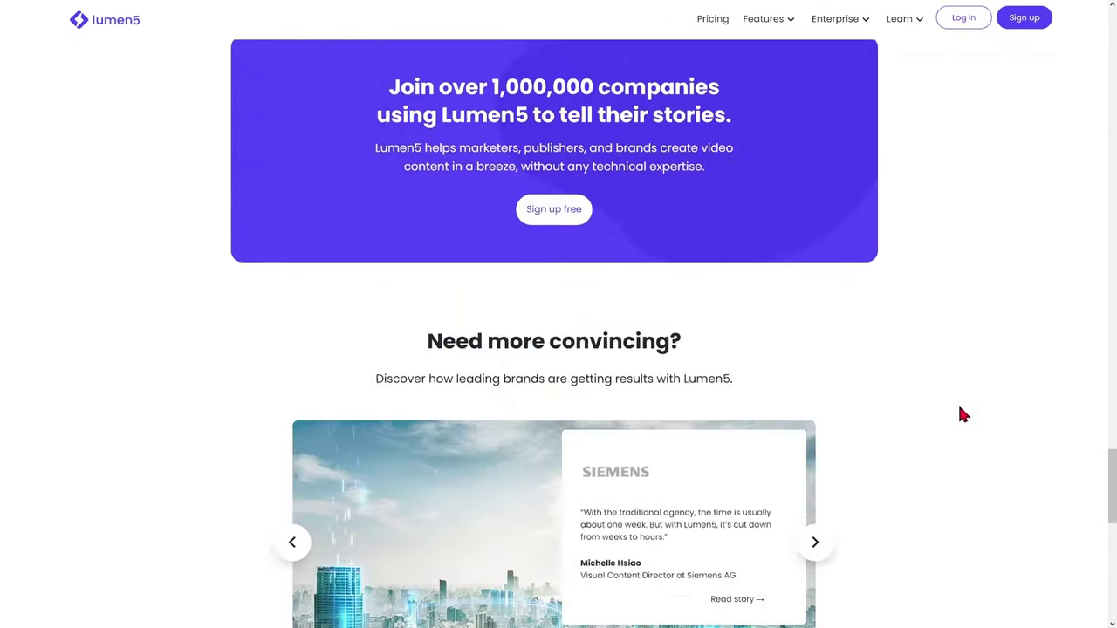
{"action": "scroll", "coordinate": [967, 427], "scroll_direction": "down", "scroll_amount": 10}
{"action": "left_click_drag", "start_coordinate": [1112, 594], "coordinate": [1112, 77]}
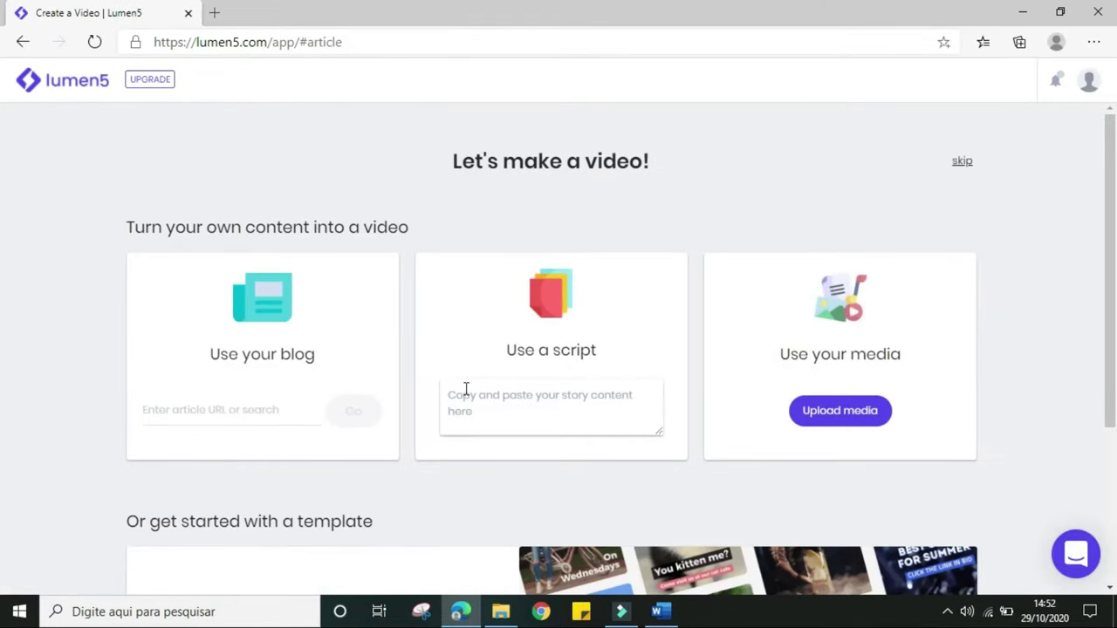
Skip ahead and pick the YouTube Landscape 16:9 video format.
{"action": "left_click", "coordinate": [962, 162]}
{"action": "scroll", "coordinate": [963, 307], "scroll_direction": "down", "scroll_amount": 8}
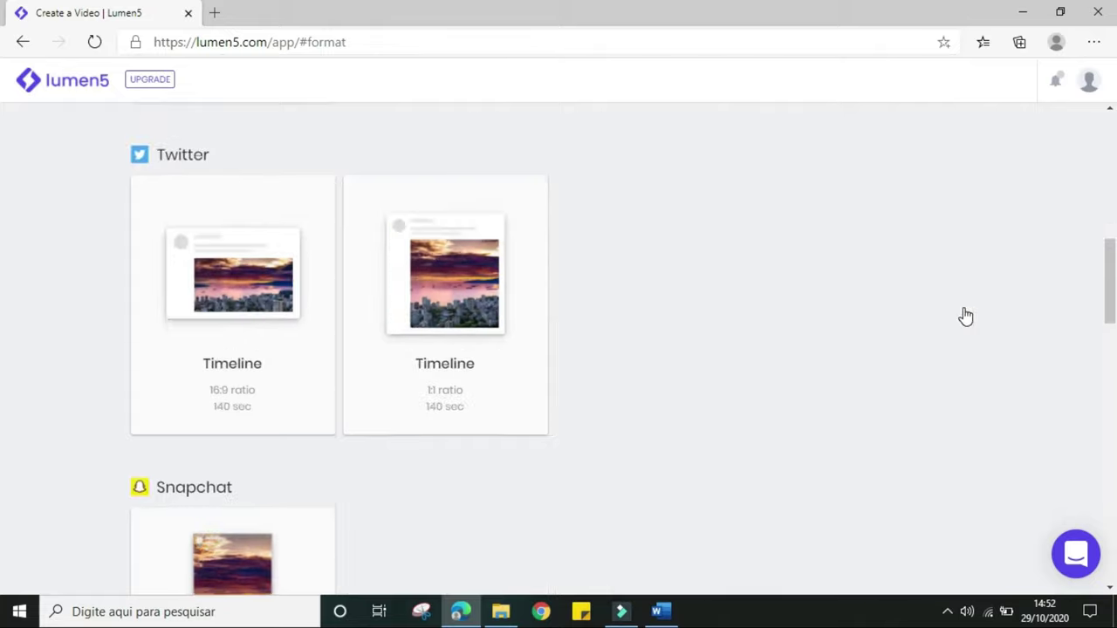
{"action": "scroll", "coordinate": [964, 308], "scroll_direction": "down", "scroll_amount": 14}
{"action": "scroll", "coordinate": [963, 307], "scroll_direction": "up", "scroll_amount": 1}
{"action": "scroll", "coordinate": [963, 307], "scroll_direction": "up", "scroll_amount": 7}
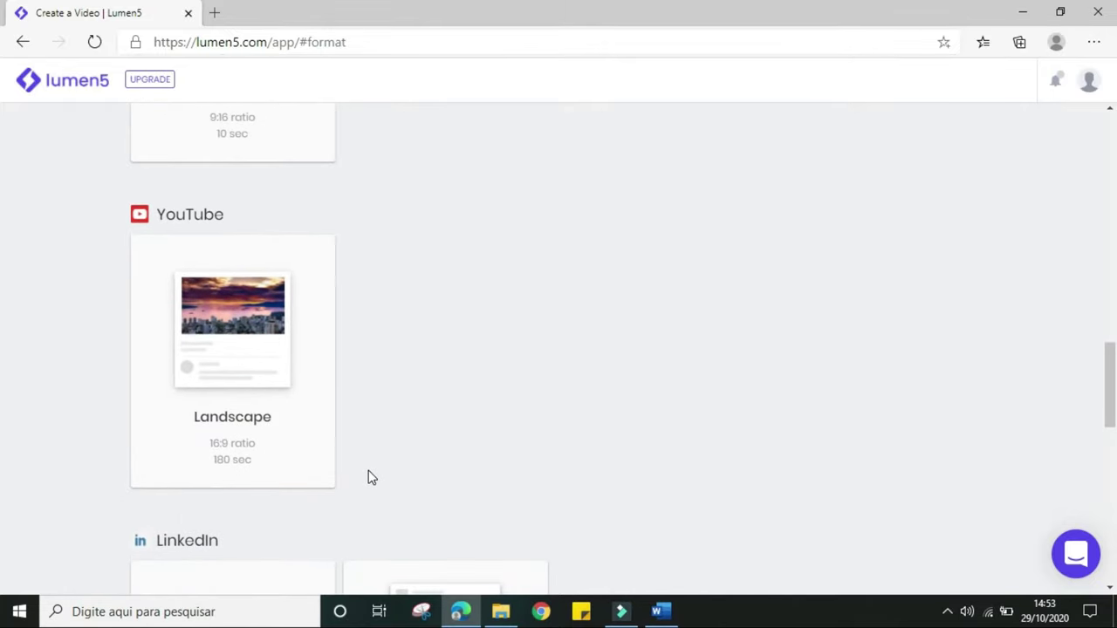
{"action": "left_click", "coordinate": [262, 393]}
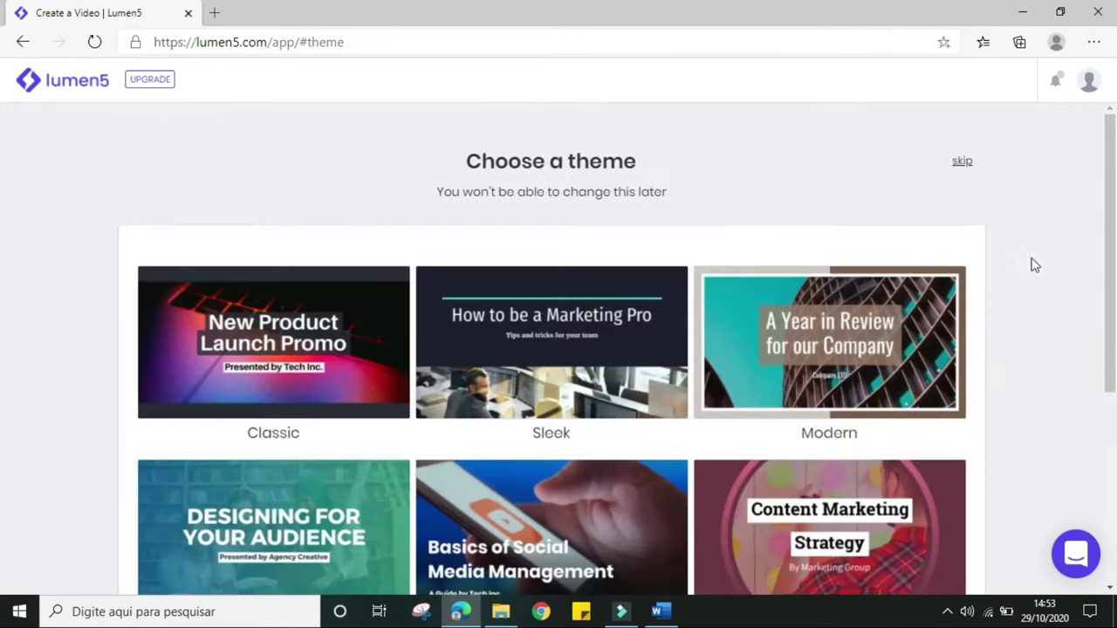
{"action": "scroll", "coordinate": [968, 394], "scroll_direction": "down", "scroll_amount": 3}
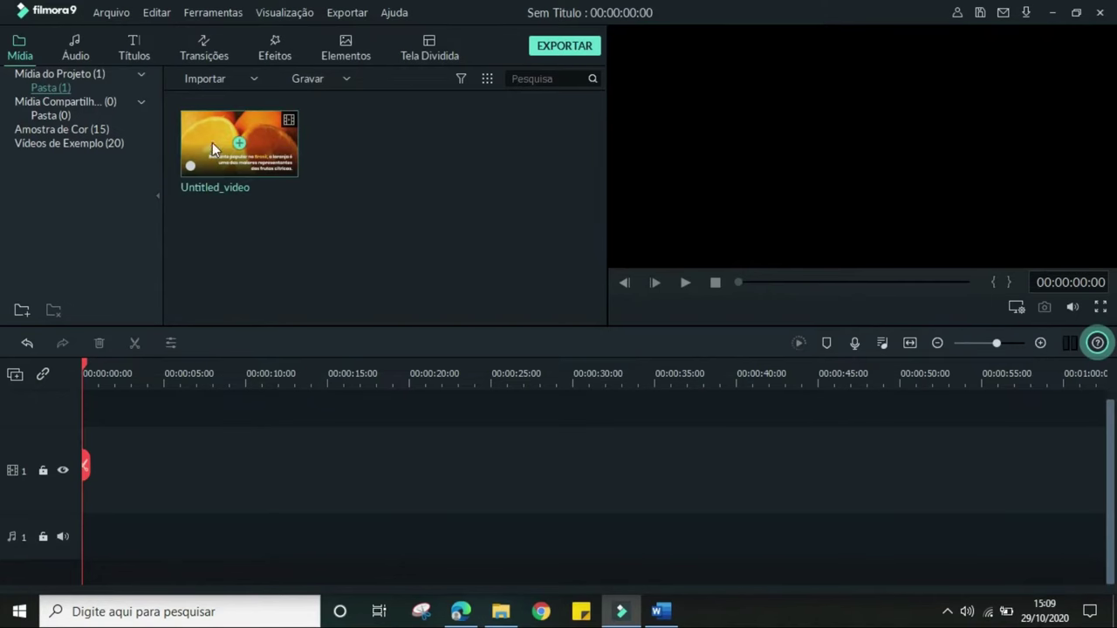
Put Untitled_video on the timeline, keep the project settings, and play to its ending.
{"action": "left_click_drag", "start_coordinate": [195, 166], "coordinate": [69, 470]}
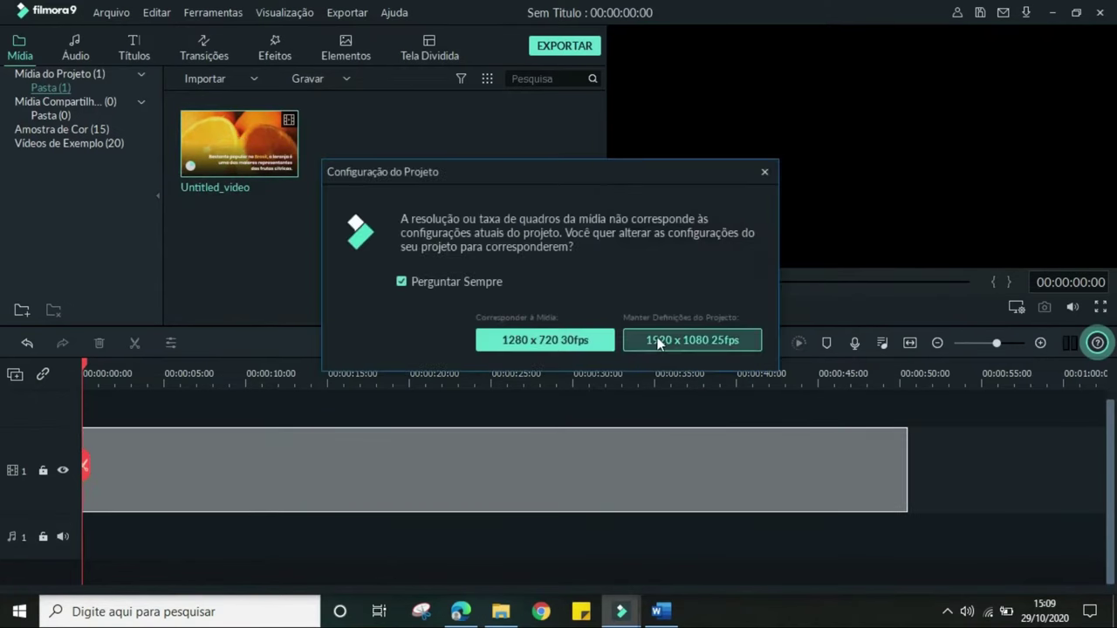
{"action": "left_click", "coordinate": [663, 408]}
{"action": "left_click", "coordinate": [682, 282]}
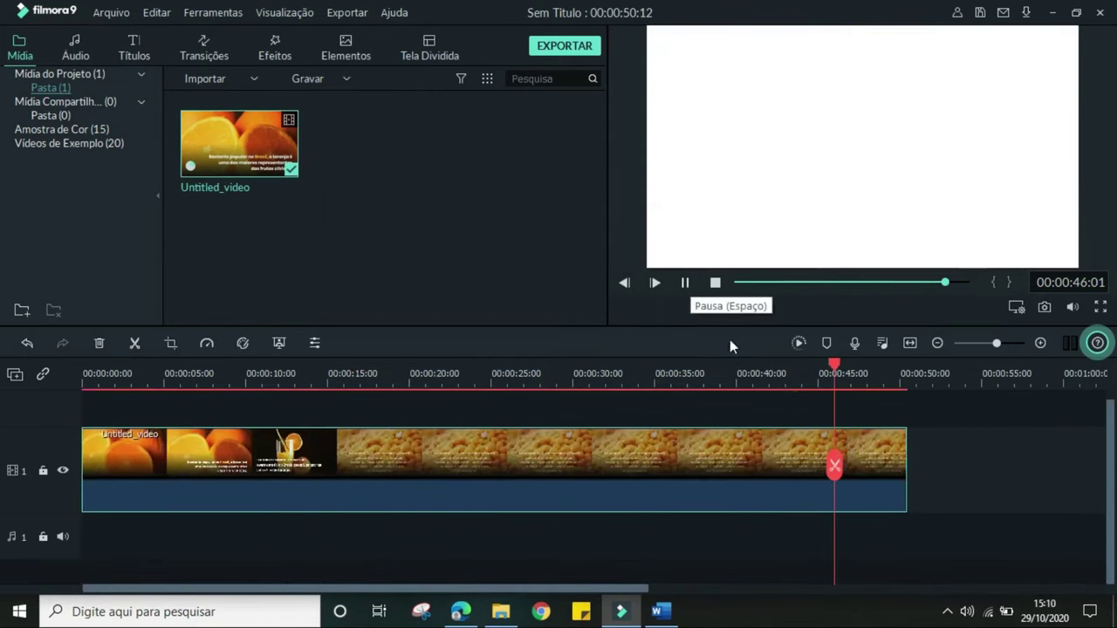
{"action": "left_click", "coordinate": [788, 374]}
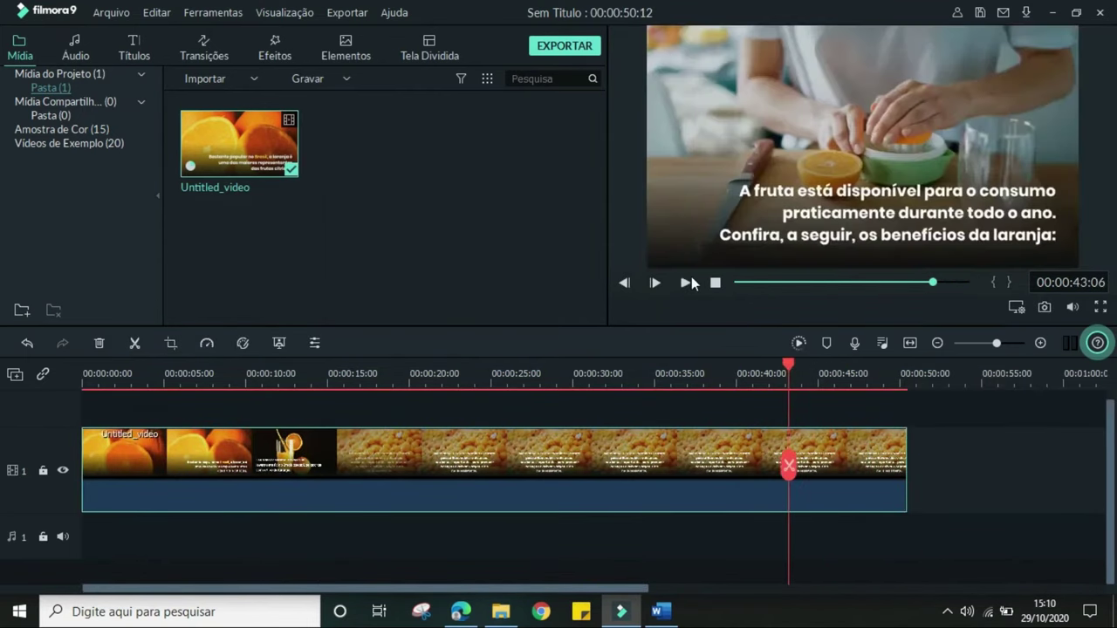
{"action": "left_click", "coordinate": [688, 282]}
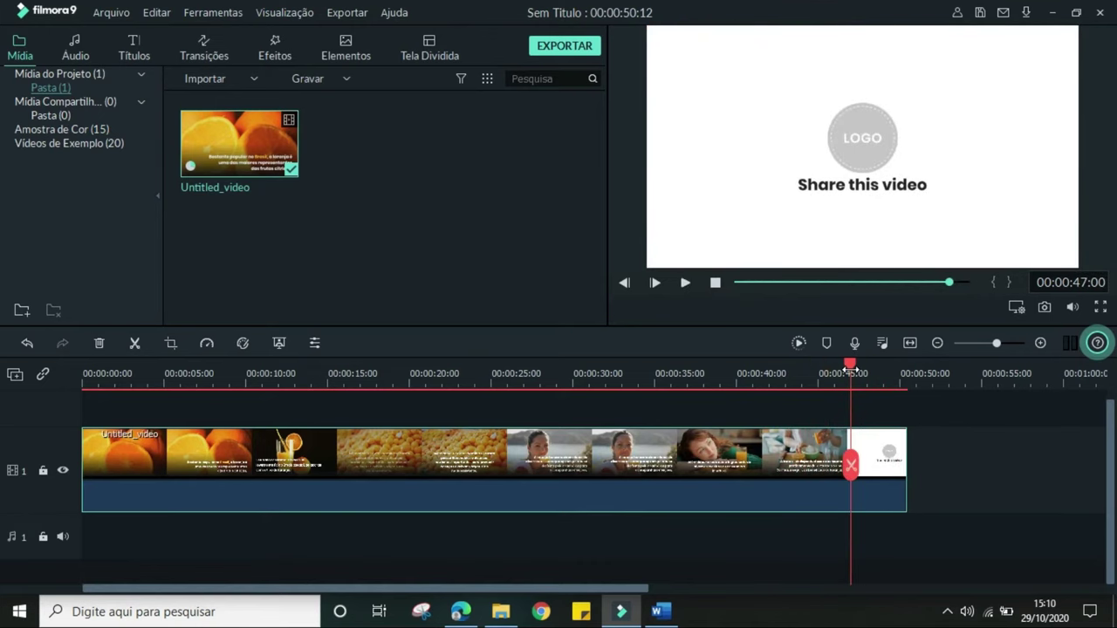
Delete the white 'Share this video' ending and replay the trimmed clip's last seconds.
{"action": "left_click_drag", "start_coordinate": [843, 370], "coordinate": [825, 371]}
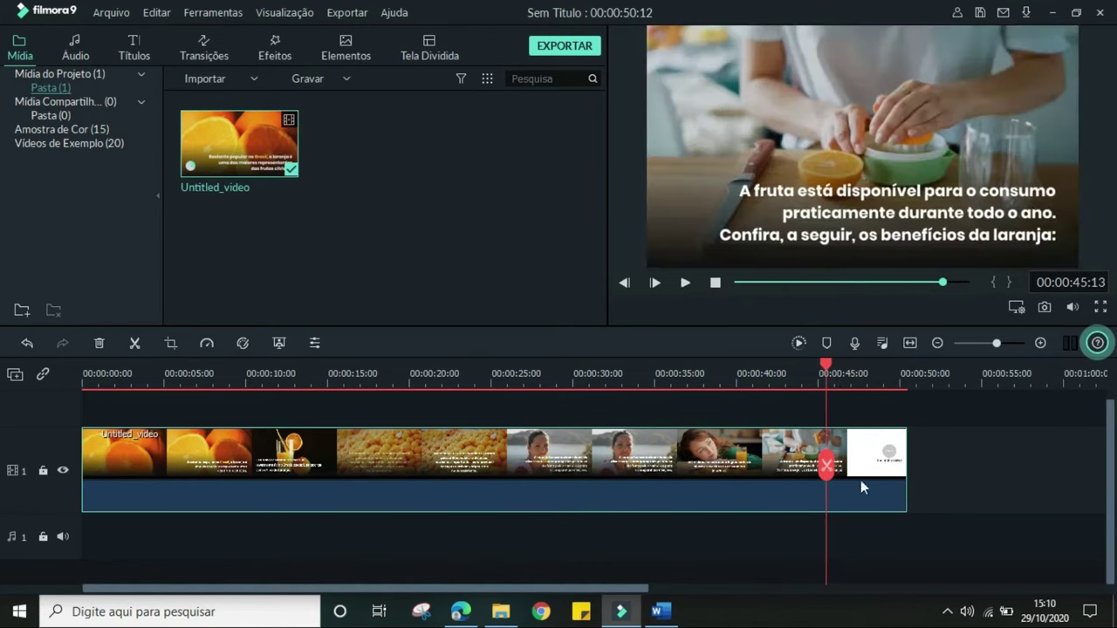
{"action": "left_click", "coordinate": [861, 480]}
{"action": "key", "text": "Delete"}
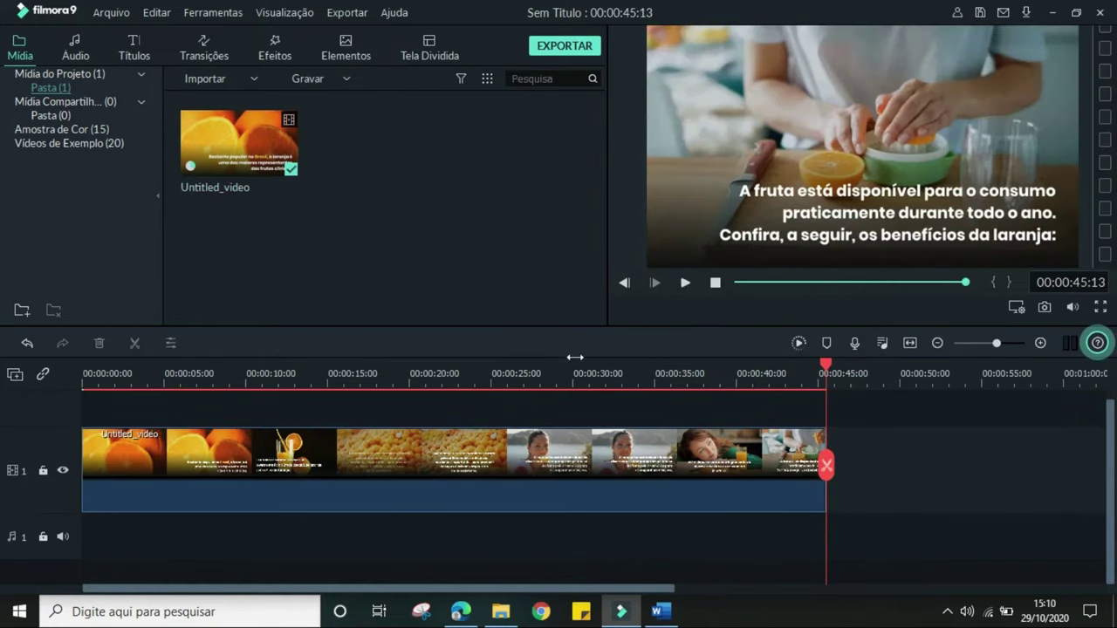
{"action": "left_click_drag", "start_coordinate": [825, 363], "coordinate": [802, 360]}
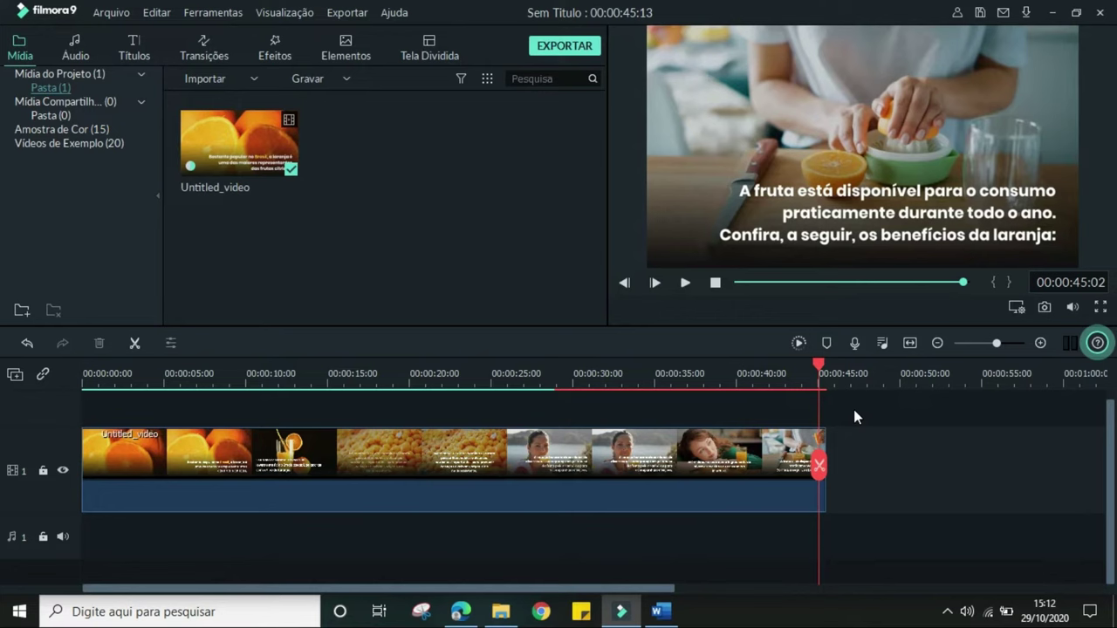
{"action": "left_click", "coordinate": [686, 282]}
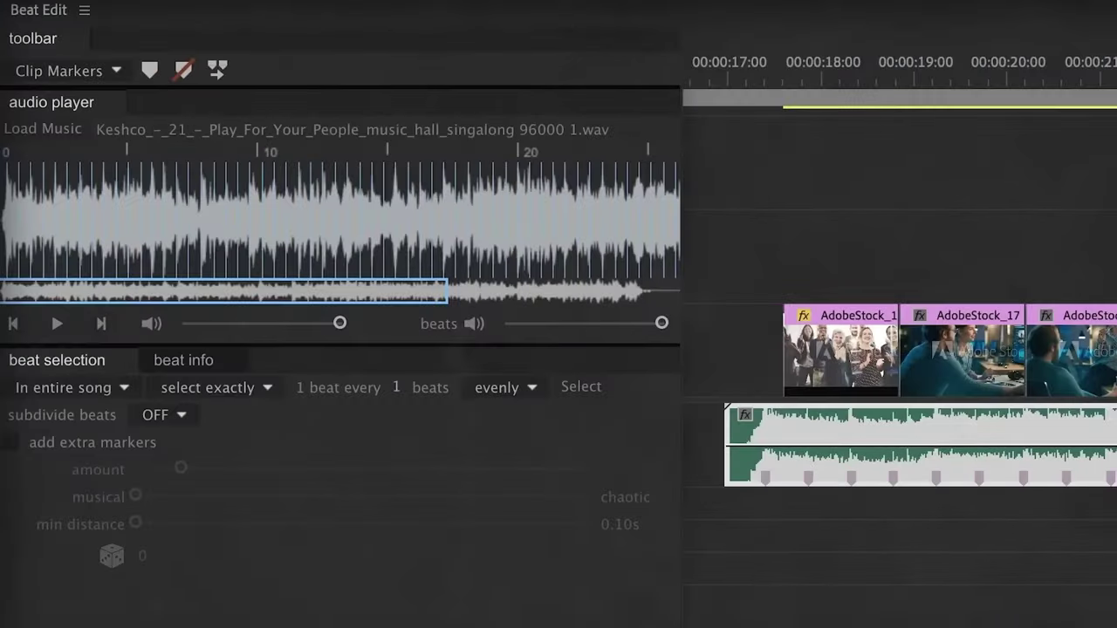
Run Scene Edit Detection on Japan_Final with a subclip bin, then darken it via RGB curve.
{"action": "left_click_drag", "start_coordinate": [784, 361], "coordinate": [772, 361]}
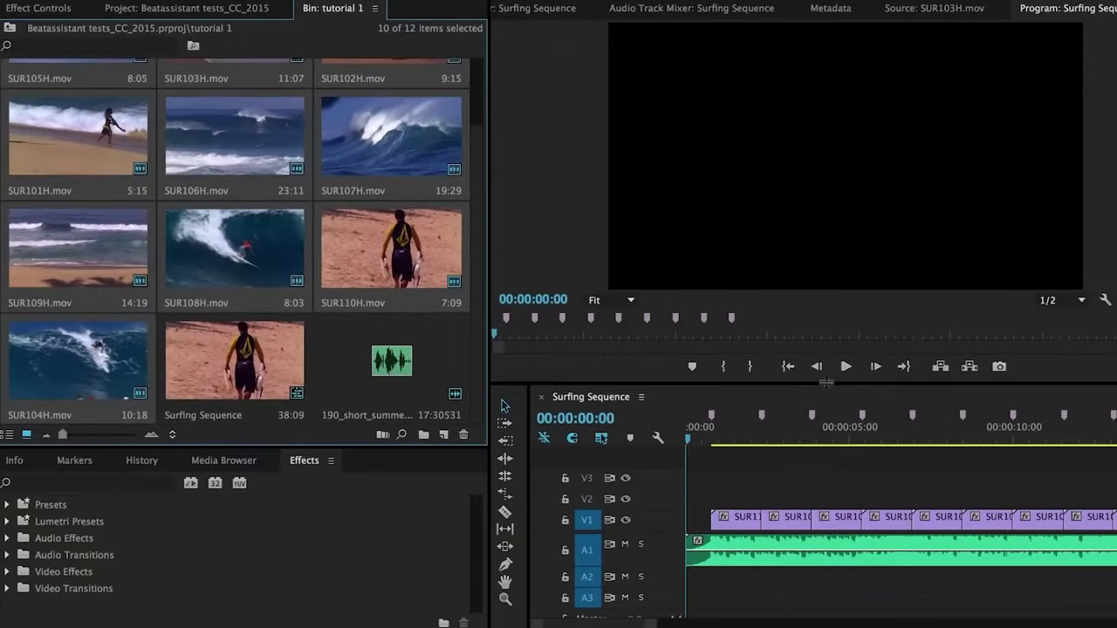
{"action": "left_click_drag", "start_coordinate": [826, 381], "coordinate": [827, 474]}
{"action": "left_click", "coordinate": [845, 460]}
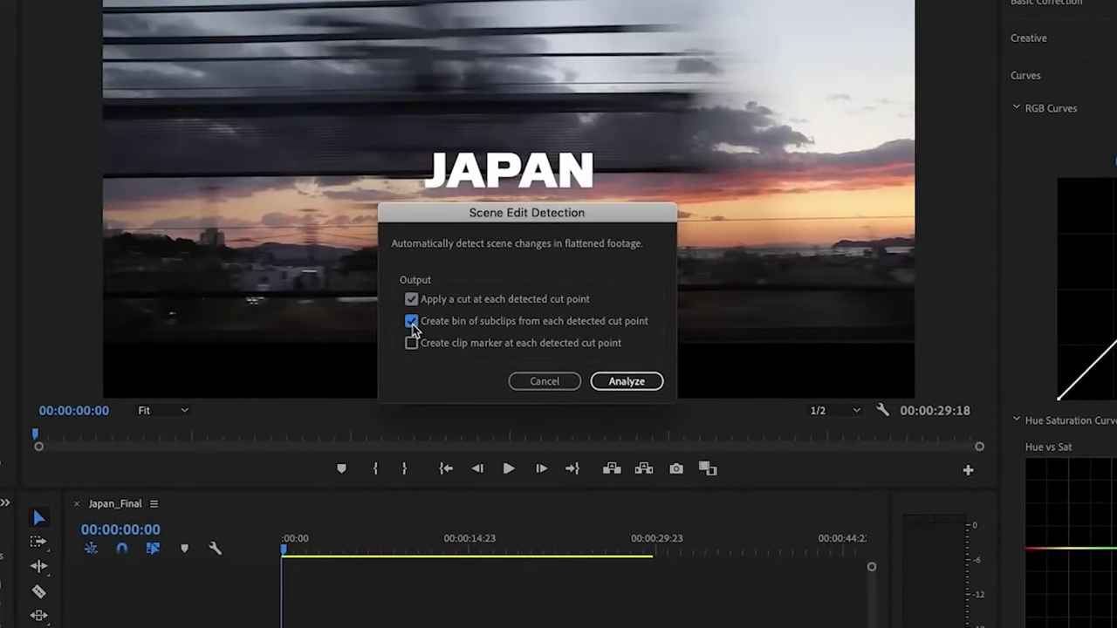
{"action": "left_click", "coordinate": [627, 382]}
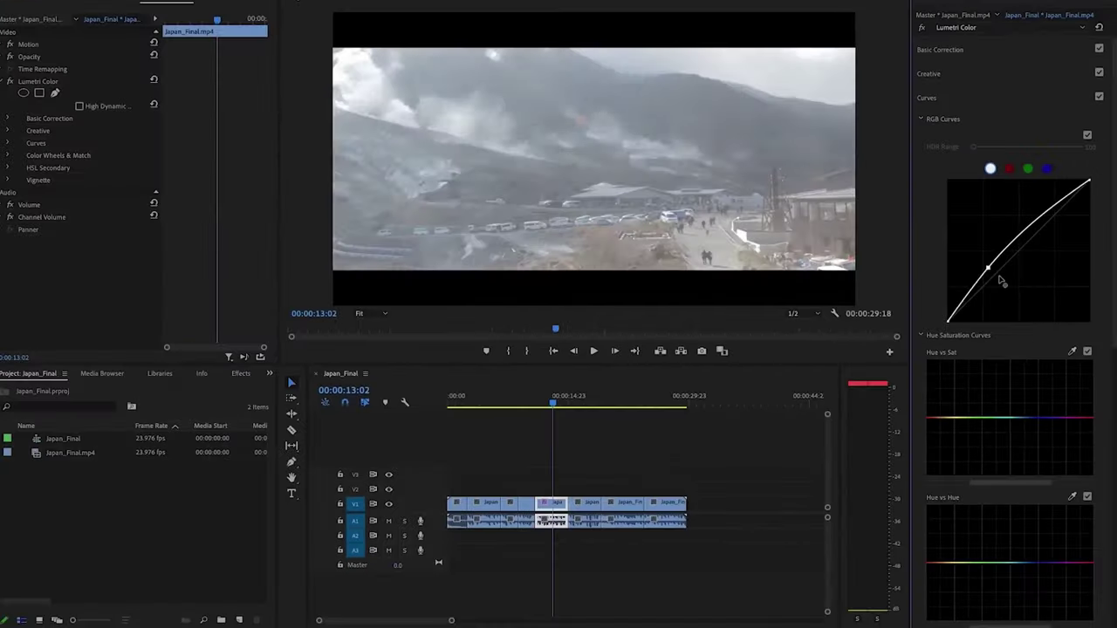
{"action": "left_click_drag", "start_coordinate": [1000, 273], "coordinate": [1004, 279]}
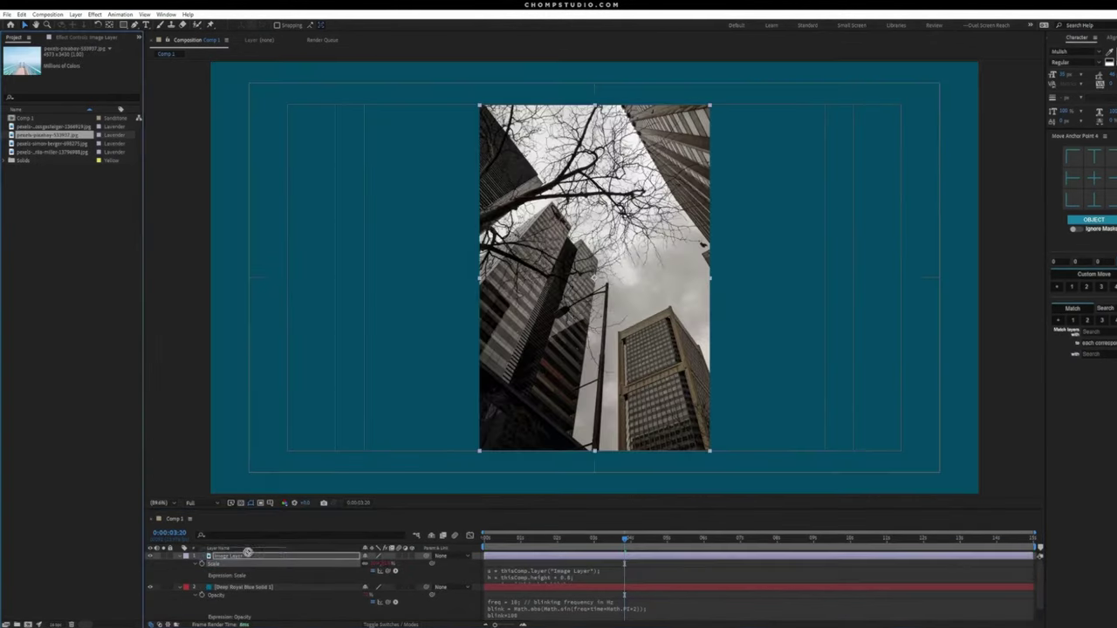
Replace the image layer's source with the snowy lone-tree photo from the Project panel.
{"action": "left_click", "coordinate": [54, 127]}
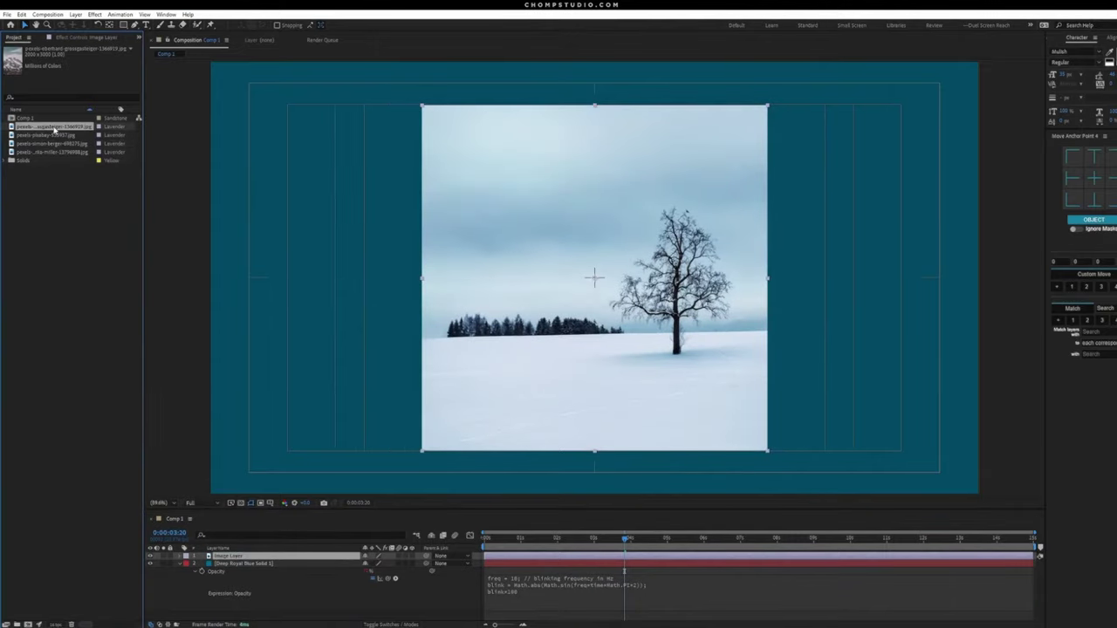